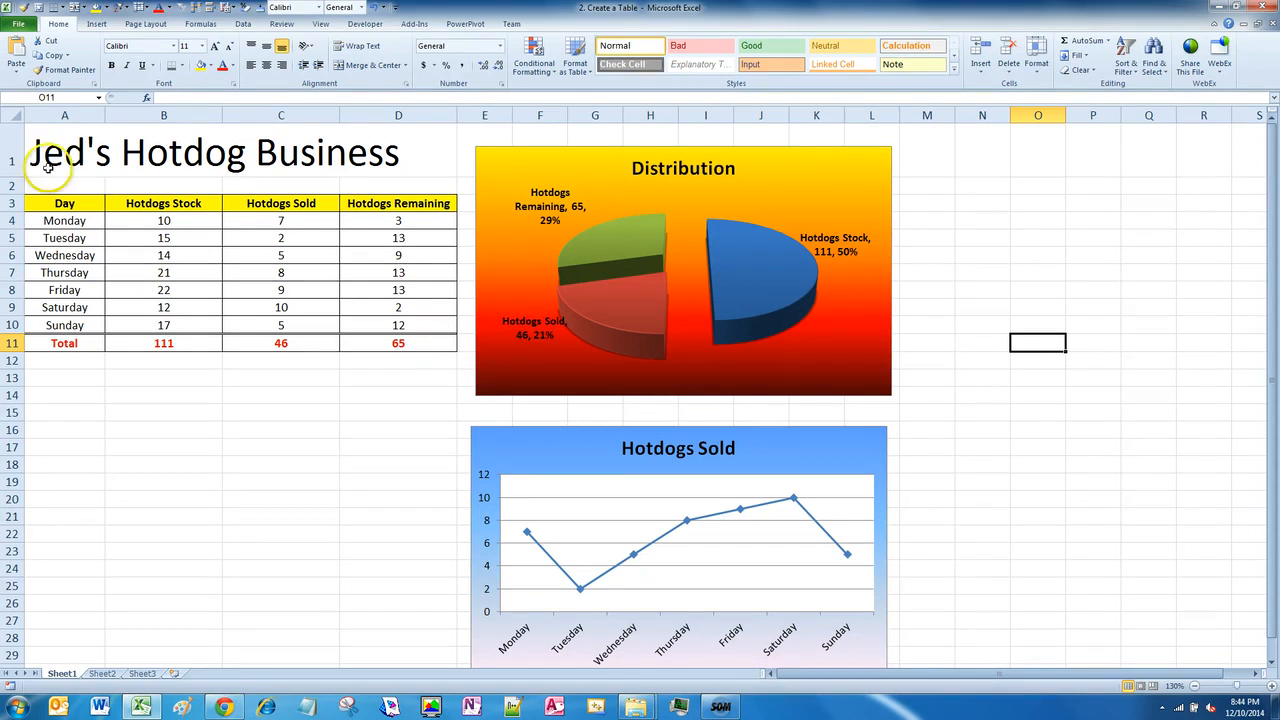
Merge and center the business title in row 1 across cells A1 to D1, the full width of the table.
drag(47, 167, 199, 152)
drag(103, 140, 86, 138)
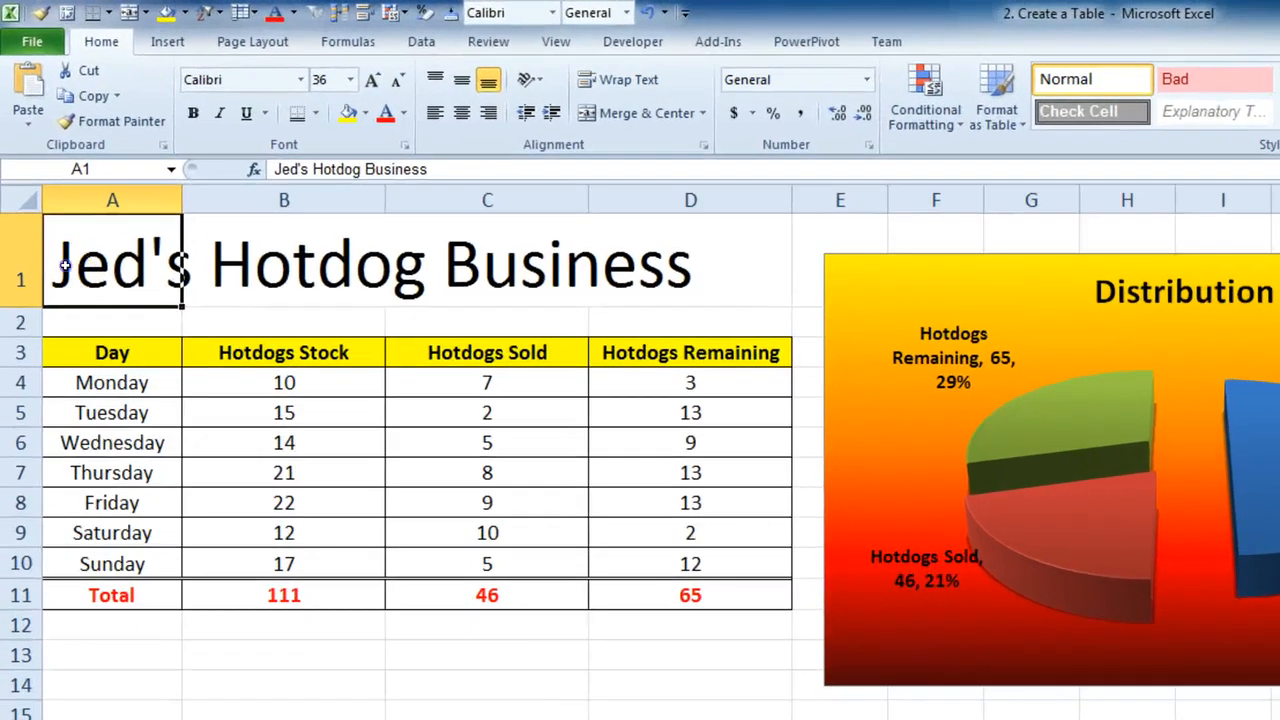
drag(64, 265, 624, 270)
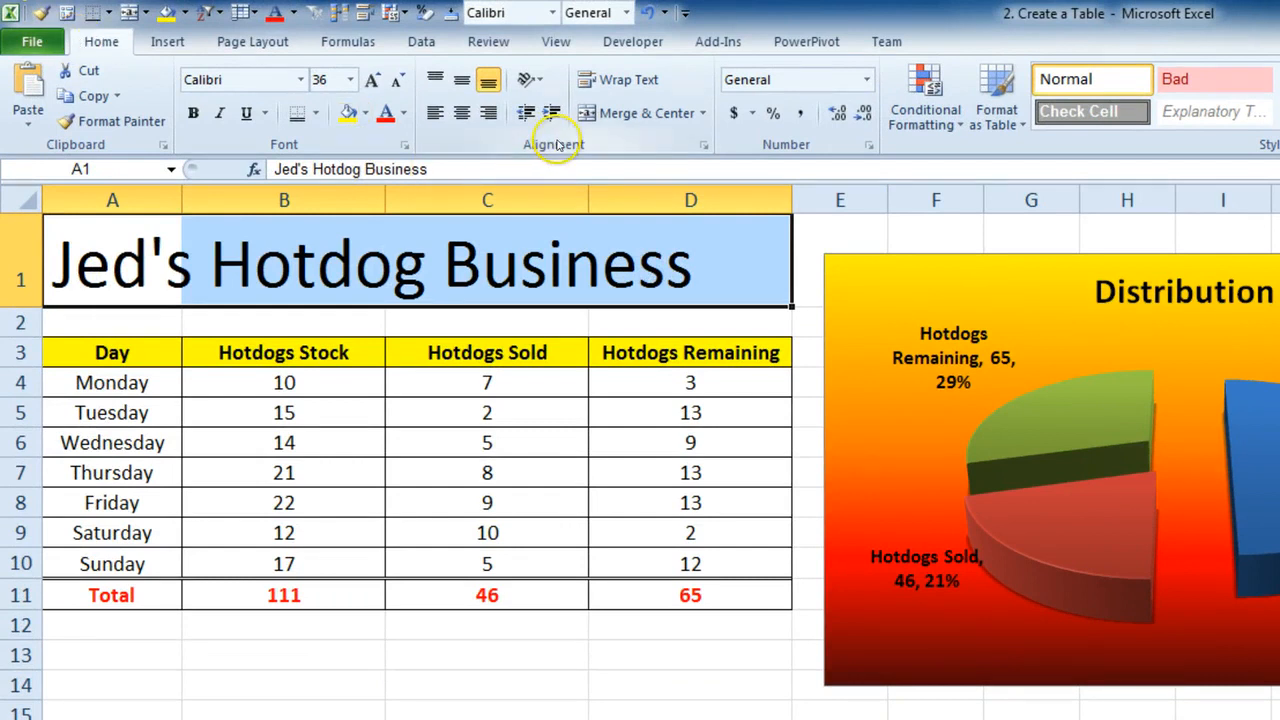
click(646, 110)
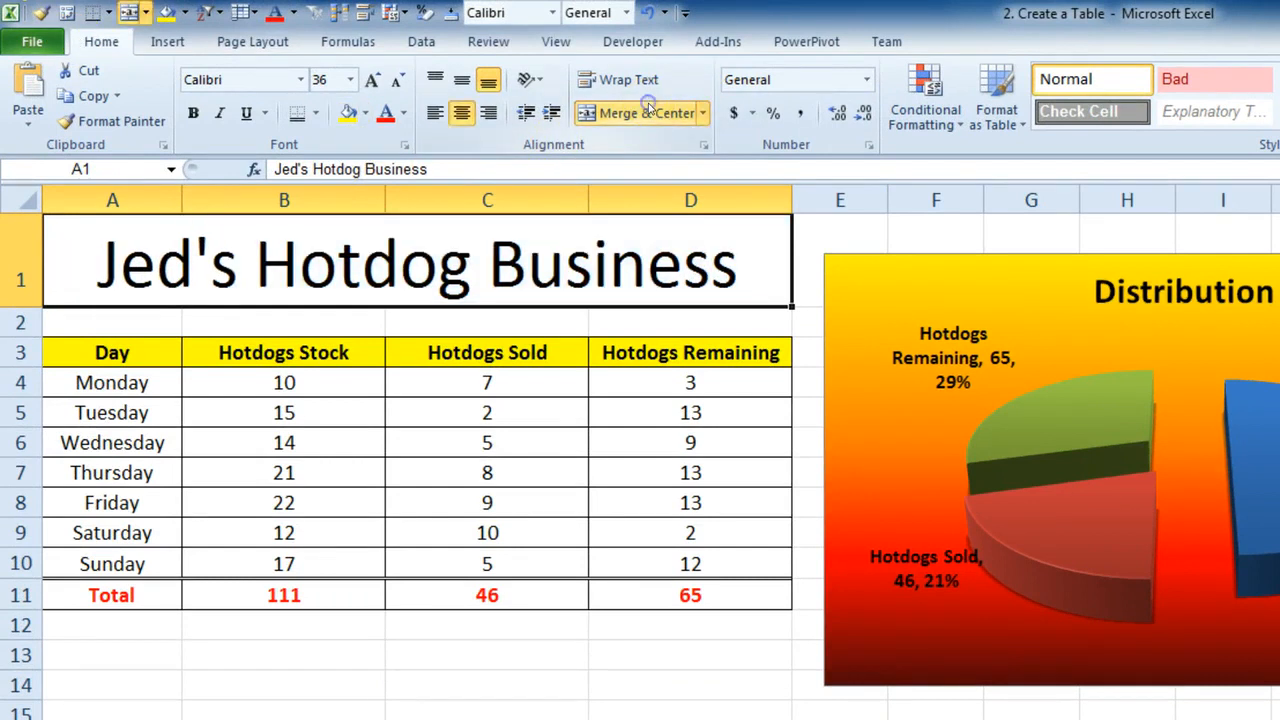
click(538, 349)
click(535, 275)
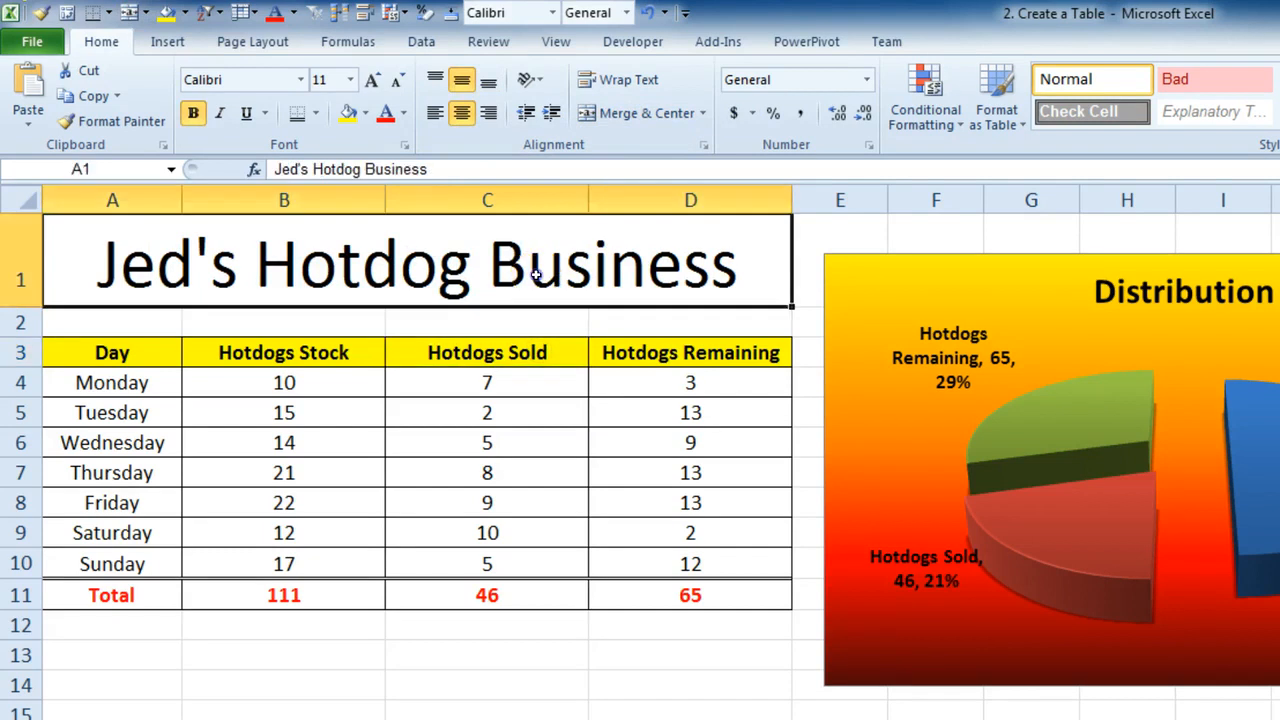
Make the merged title bold and change its font to Bodoni MT.
click(491, 345)
click(490, 270)
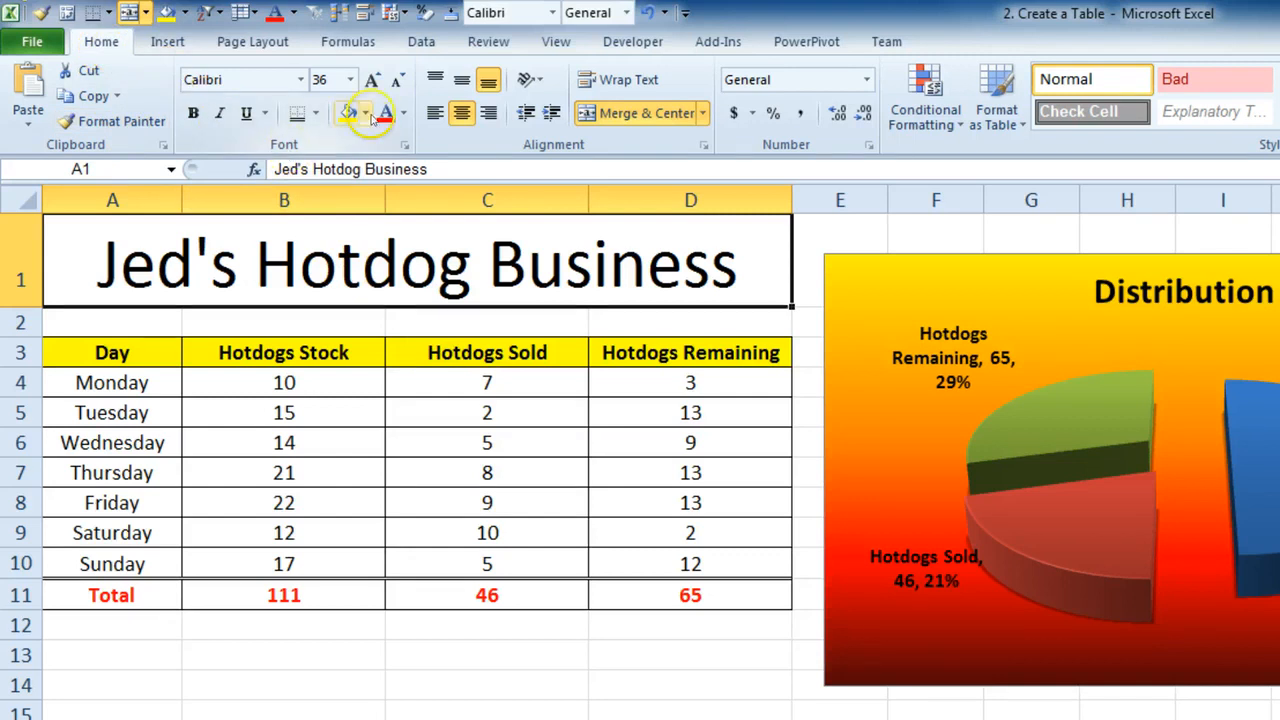
click(195, 114)
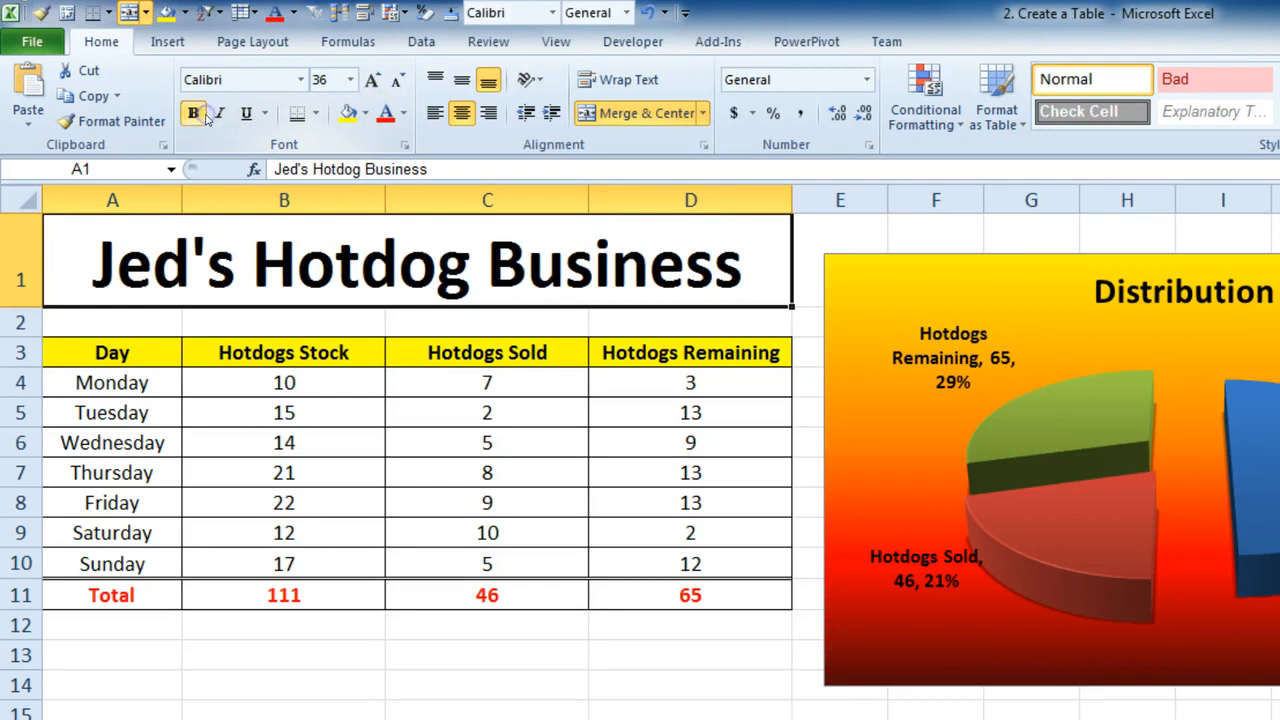
click(299, 80)
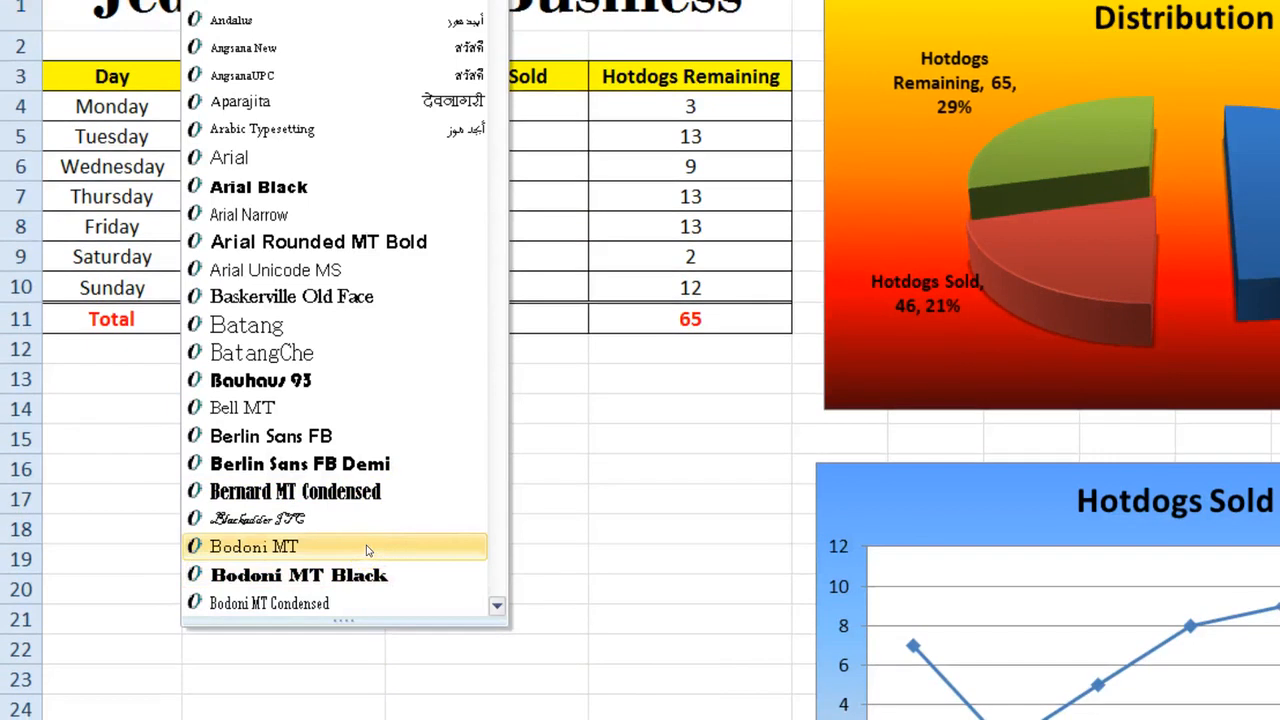
click(366, 547)
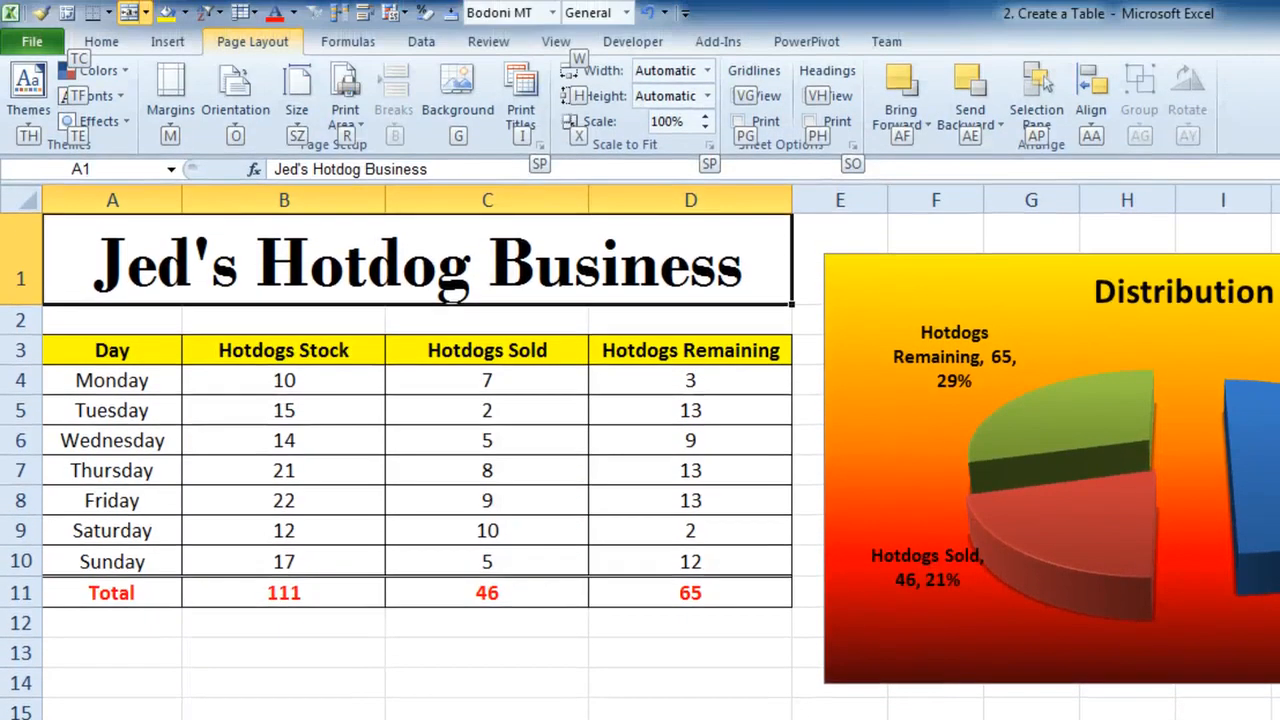
click(329, 451)
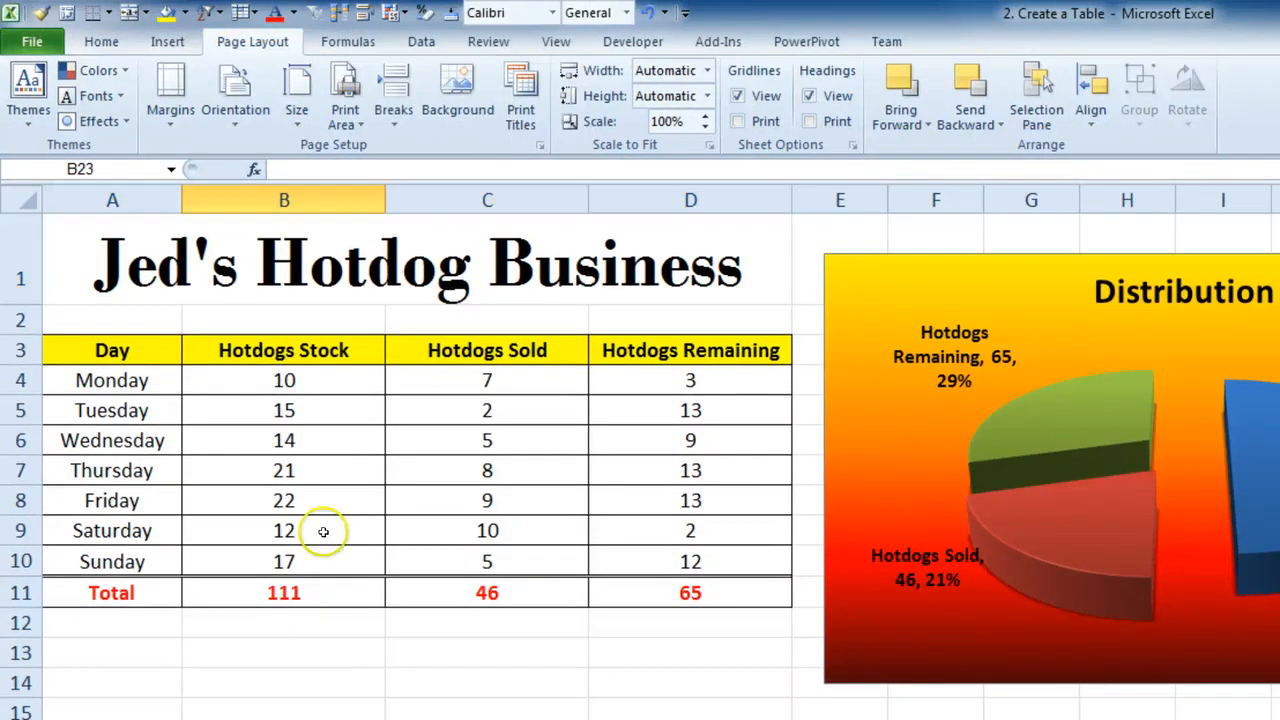
Delete the empty row 2 between the title and the table.
click(399, 155)
click(189, 317)
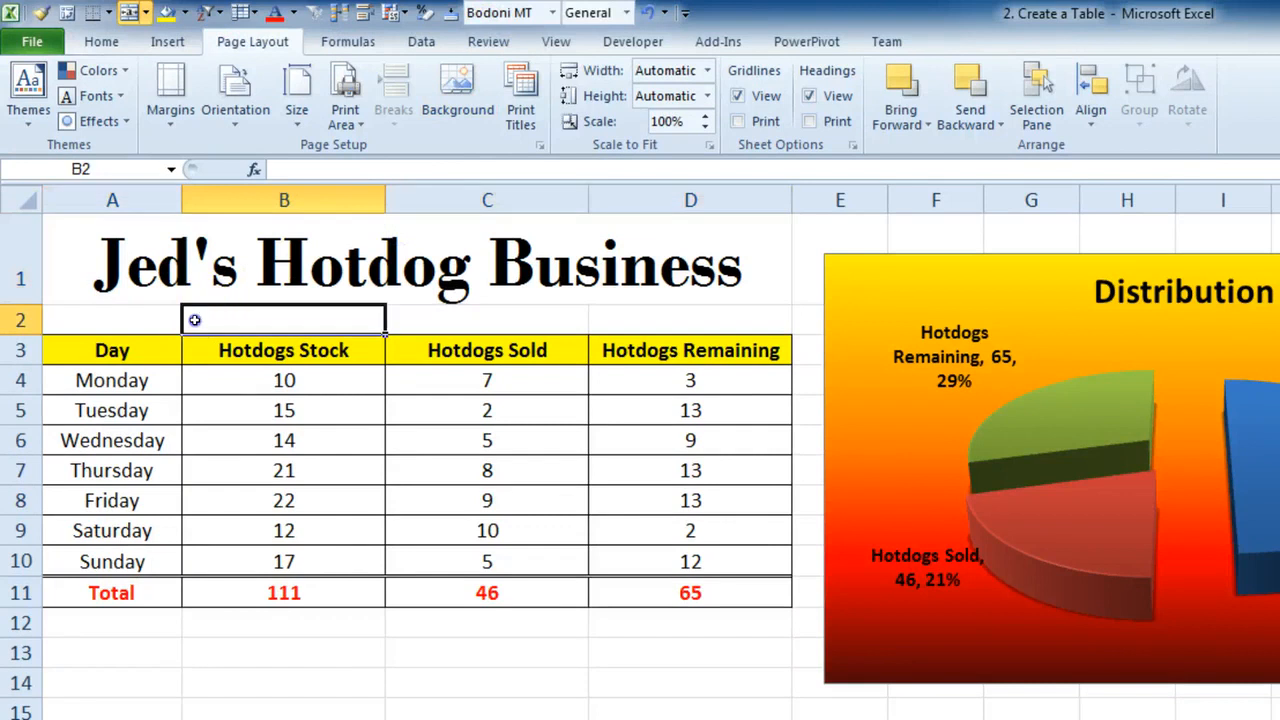
drag(200, 326, 672, 315)
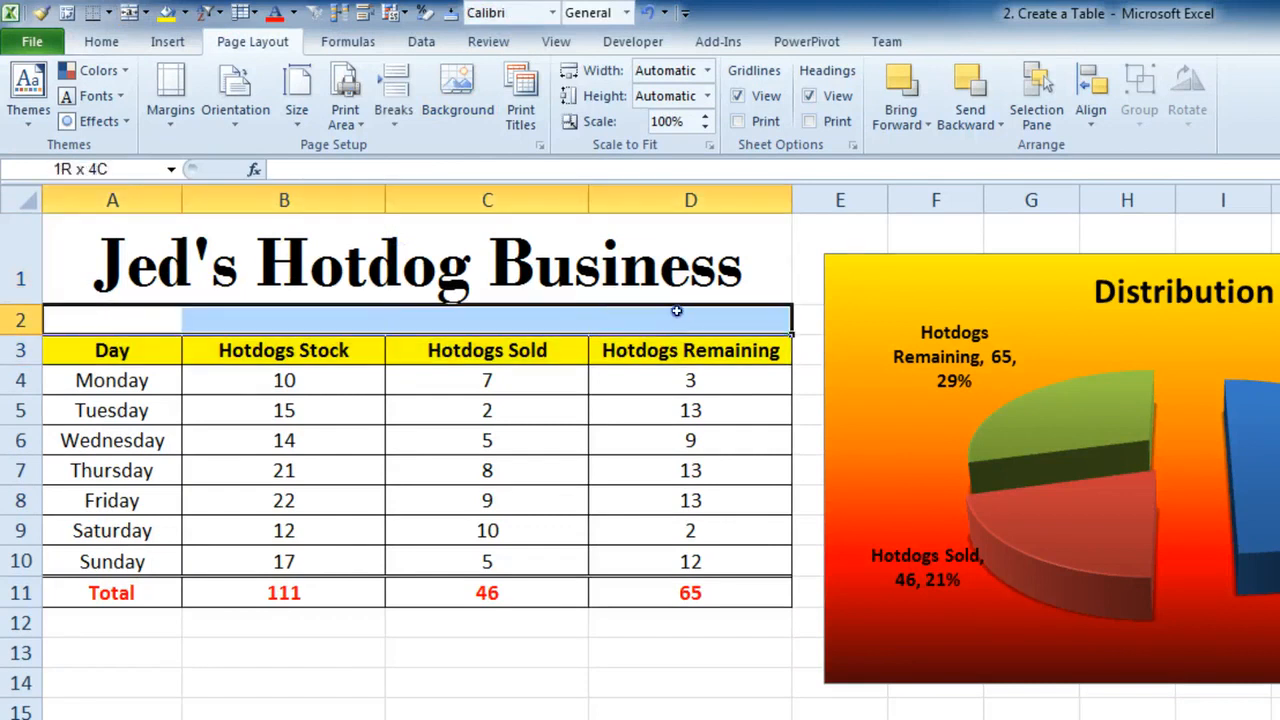
click(229, 414)
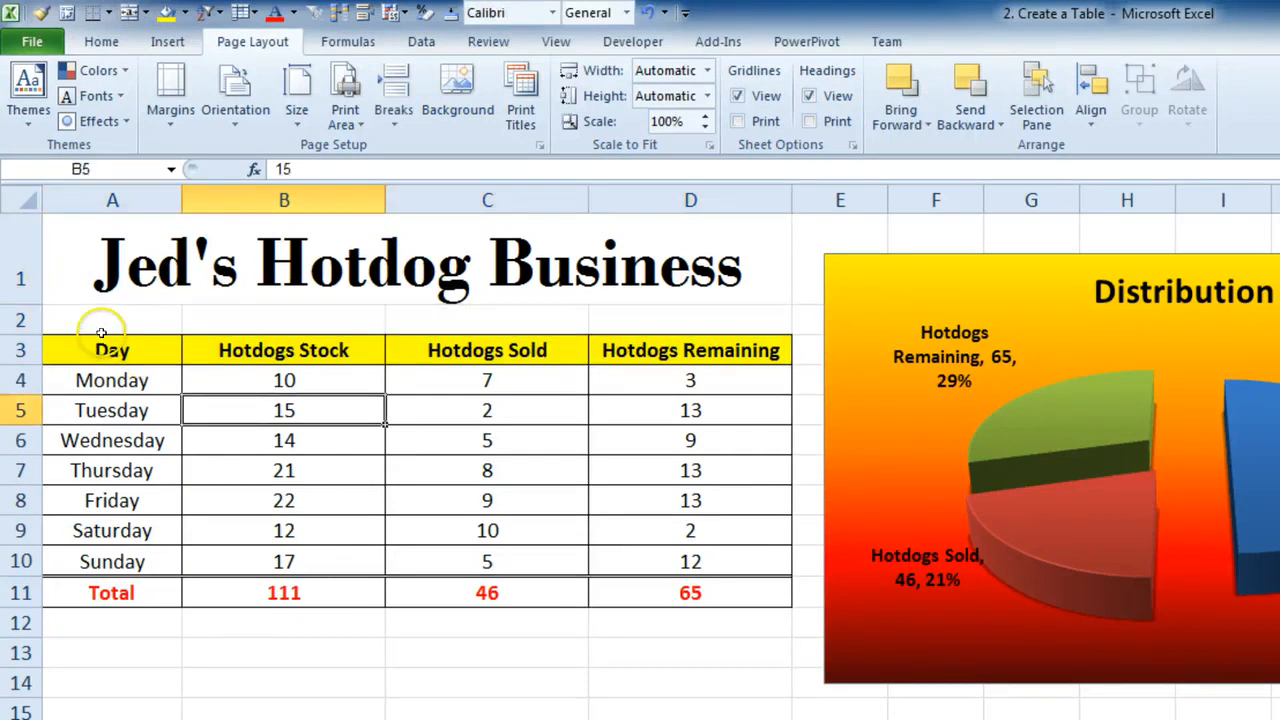
click(19, 320)
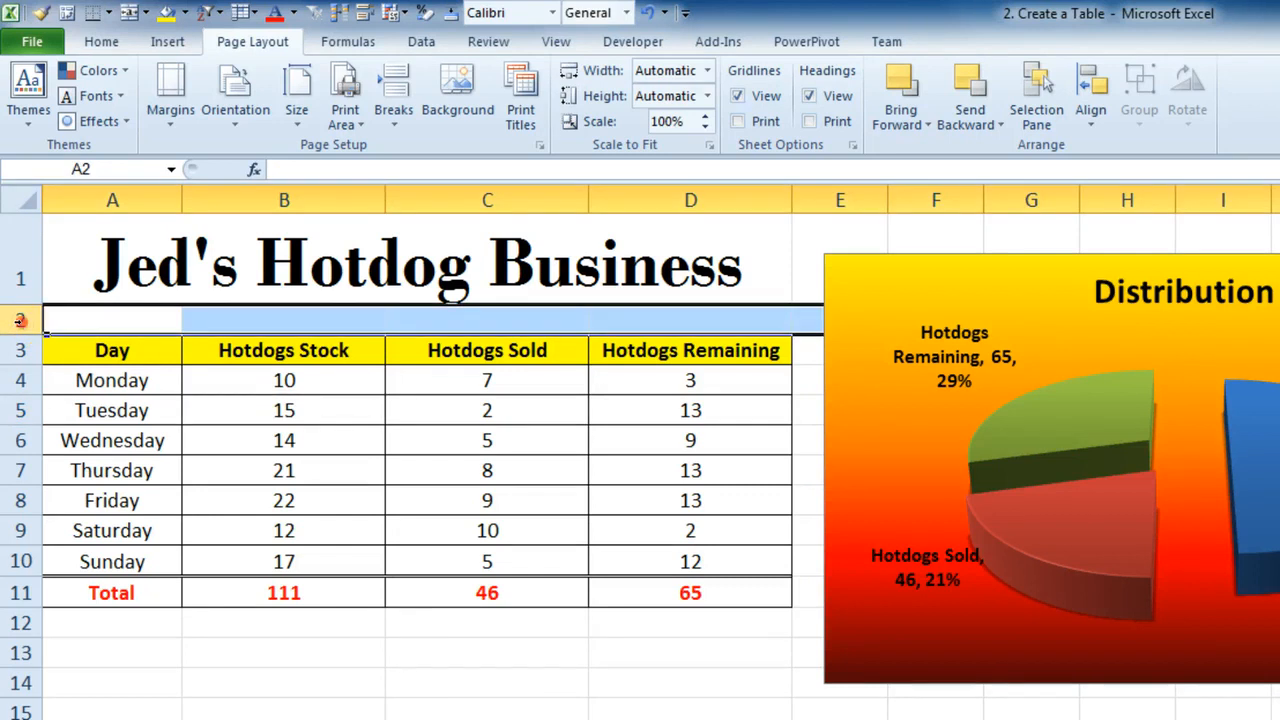
right_click(19, 320)
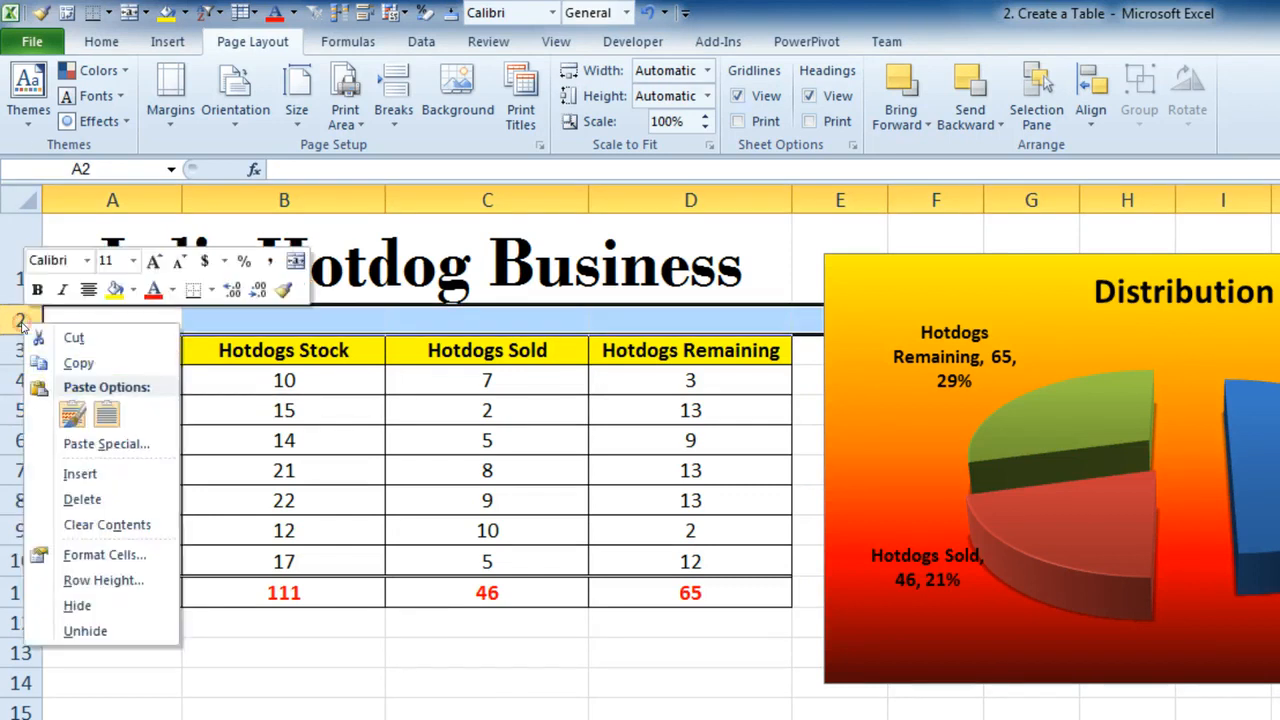
click(101, 499)
click(217, 666)
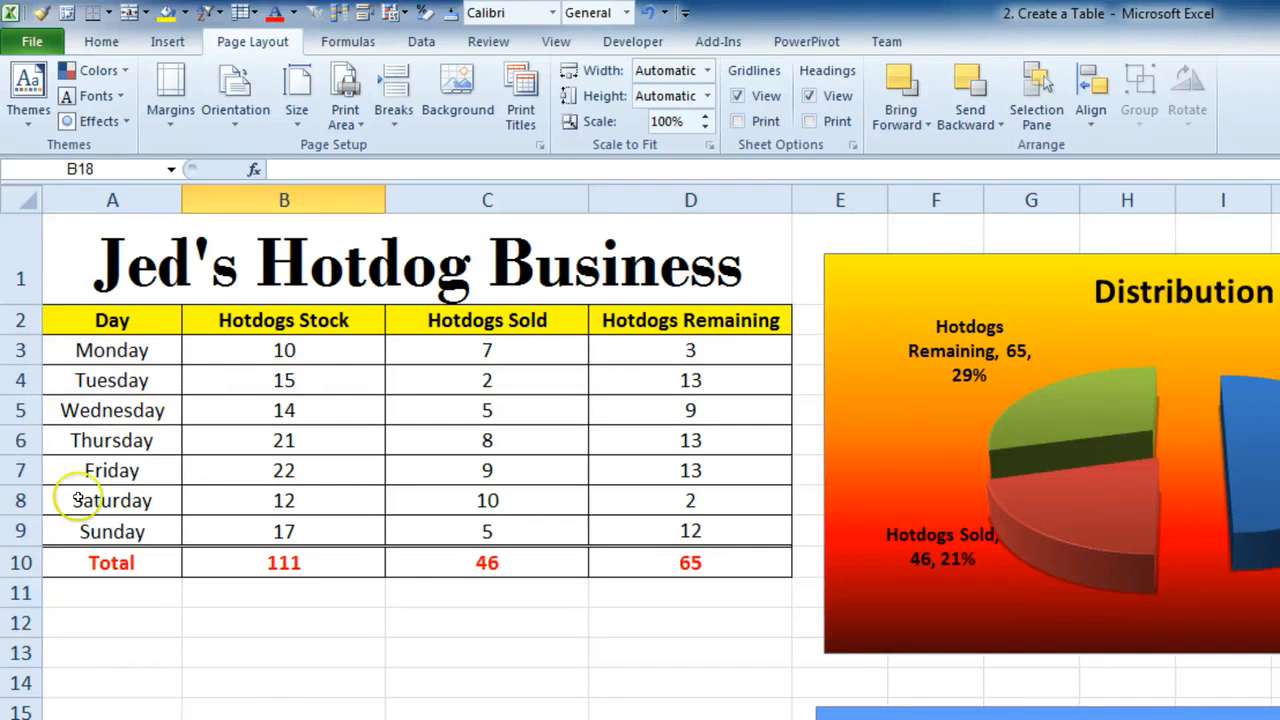
Cut the whole hotdog table, A2 to D10, and paste it starting at cell A17.
click(104, 245)
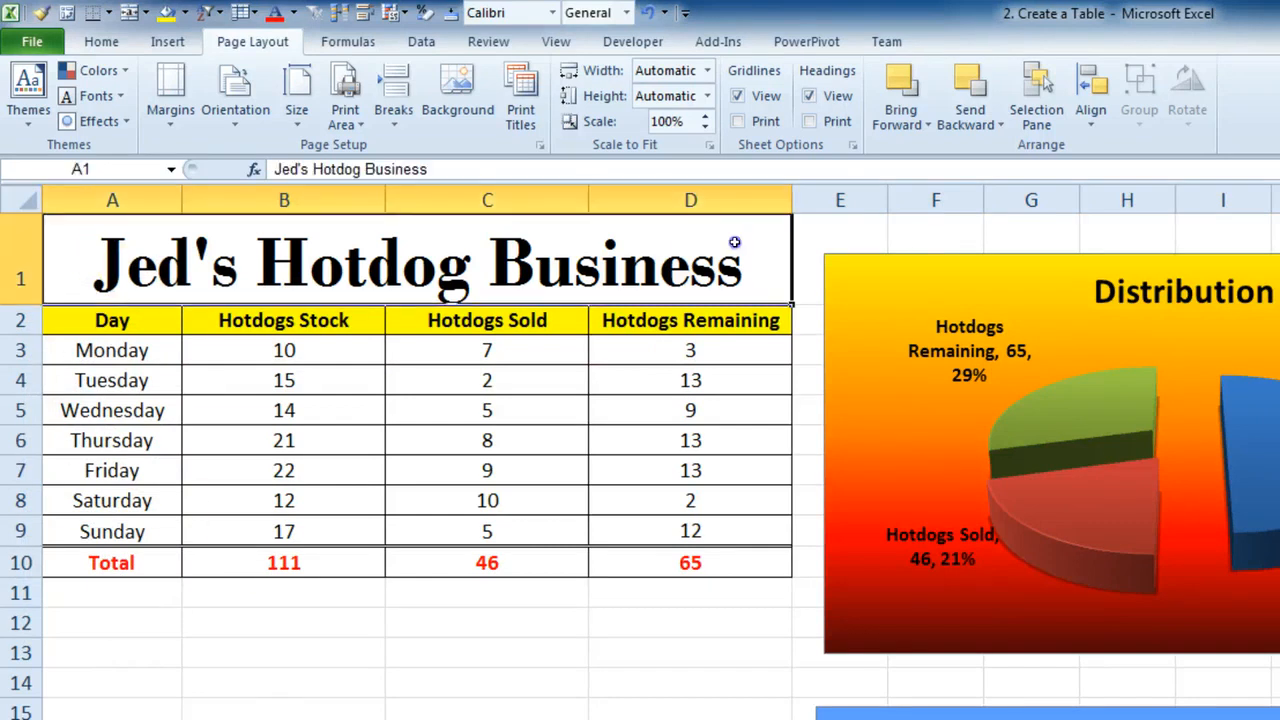
drag(734, 242, 1279, 240)
drag(107, 321, 678, 570)
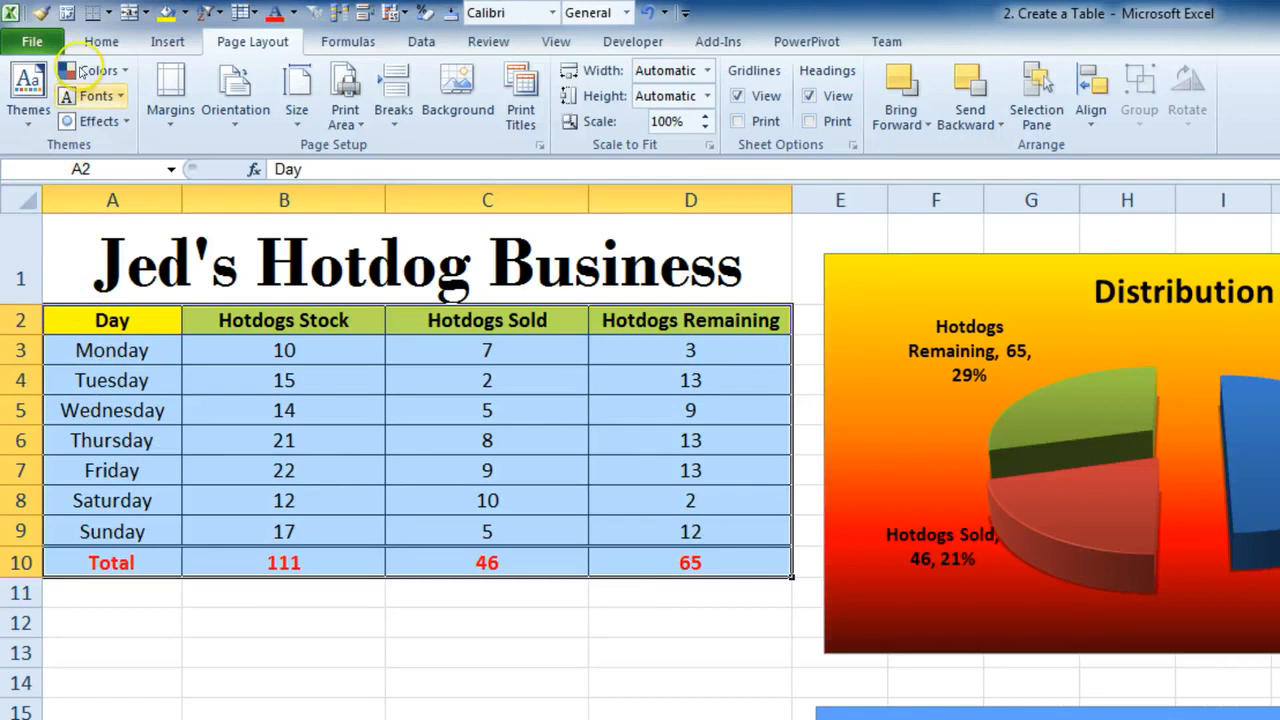
click(101, 43)
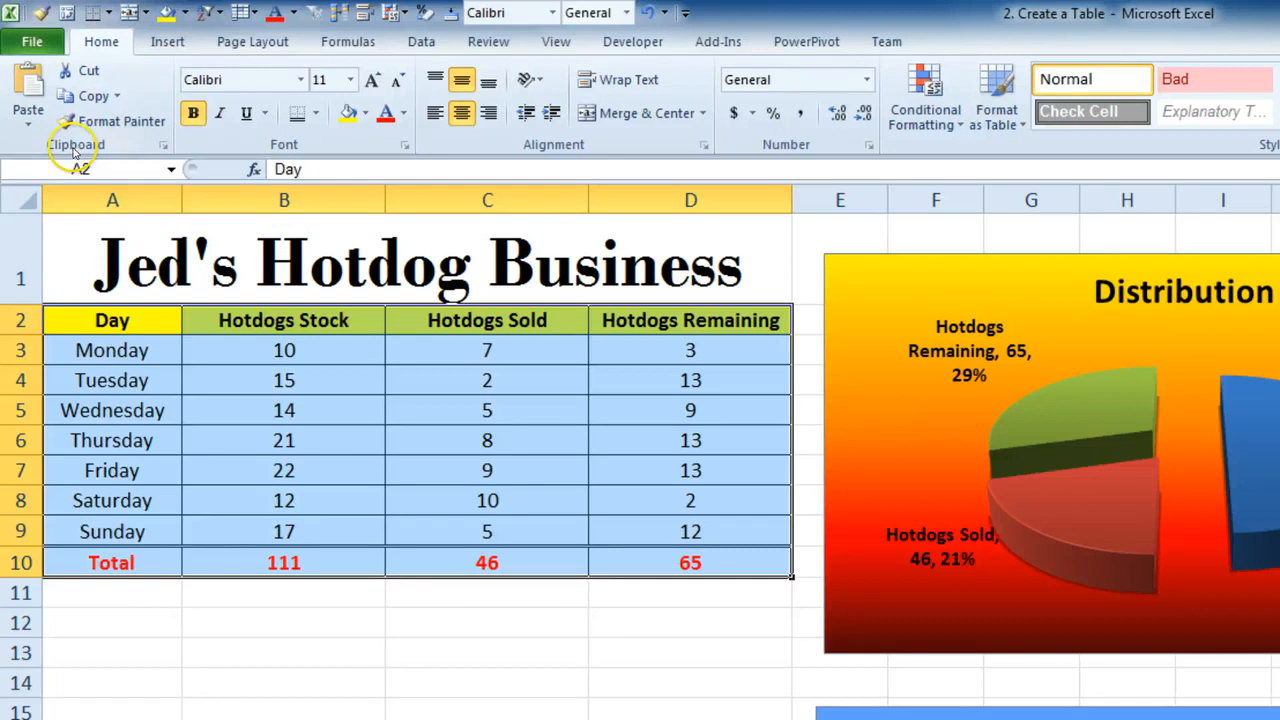
click(86, 95)
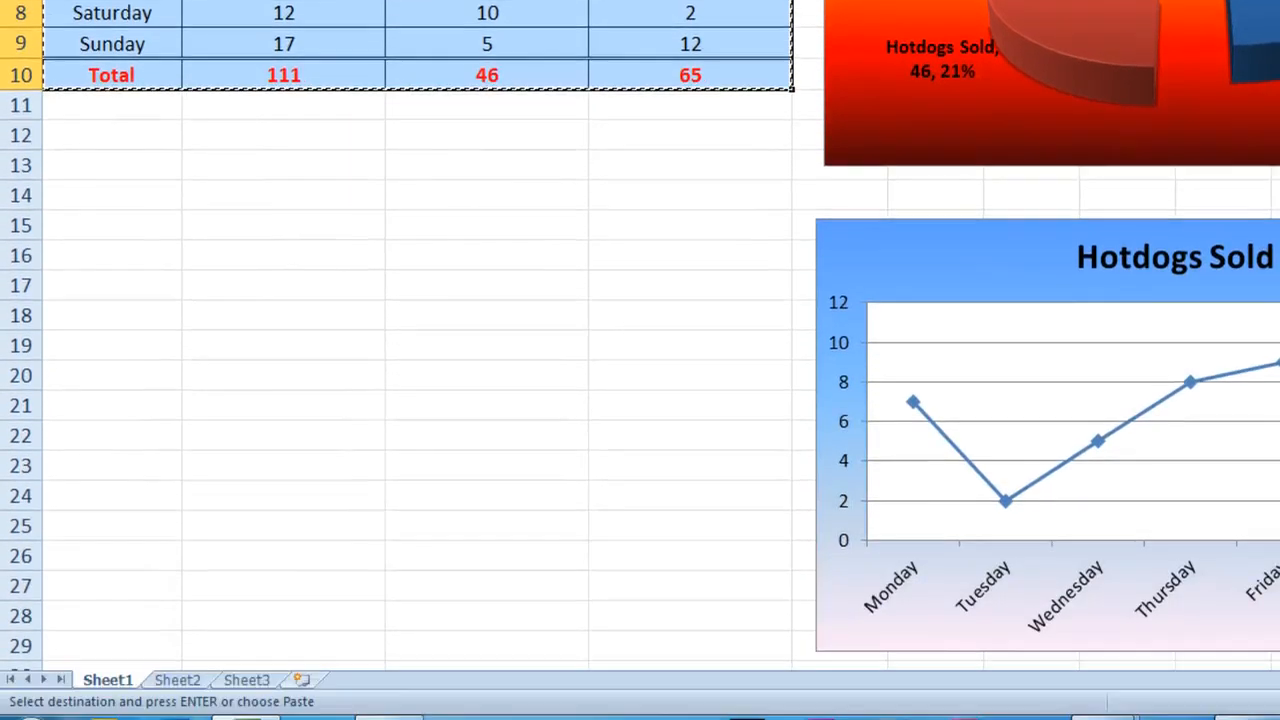
click(190, 277)
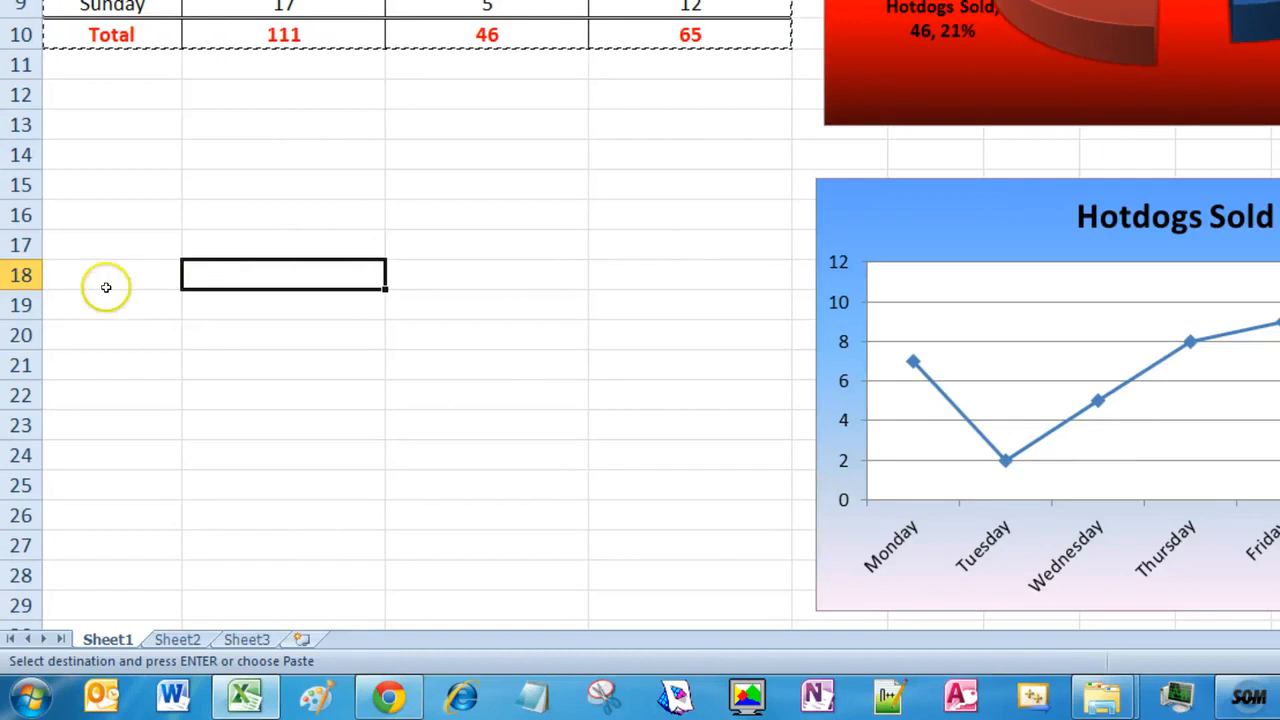
click(102, 244)
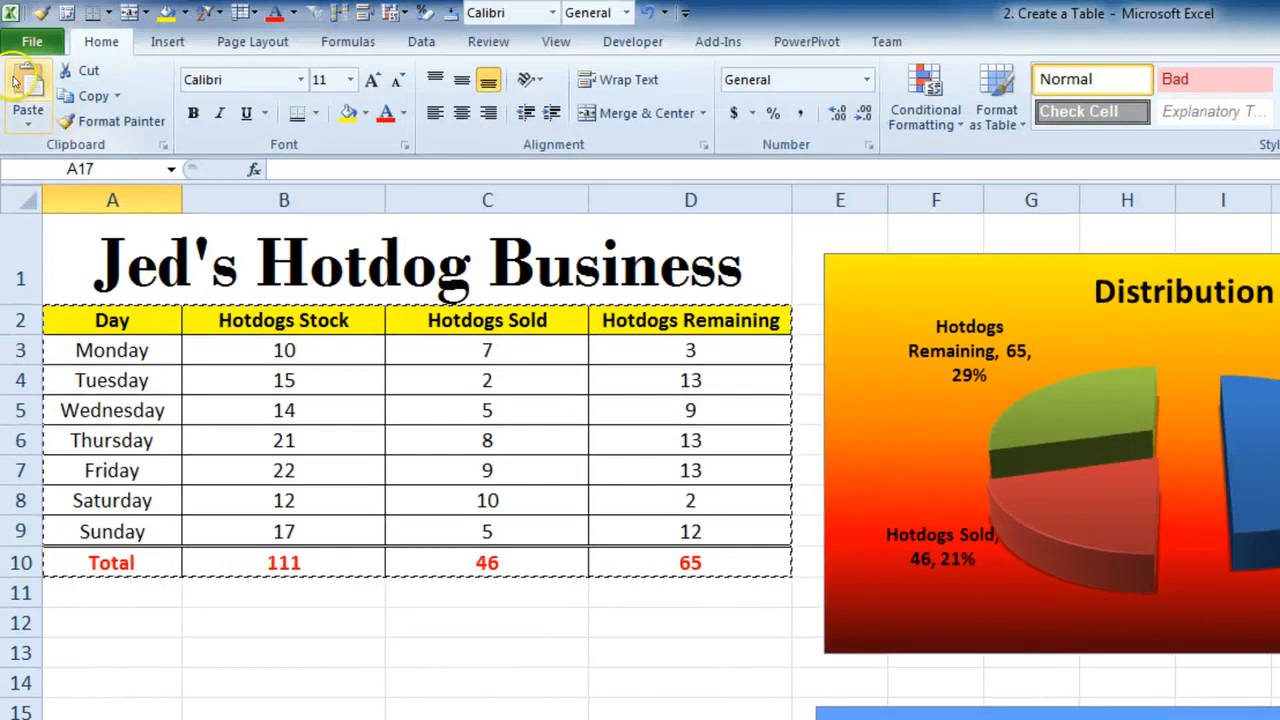
click(15, 80)
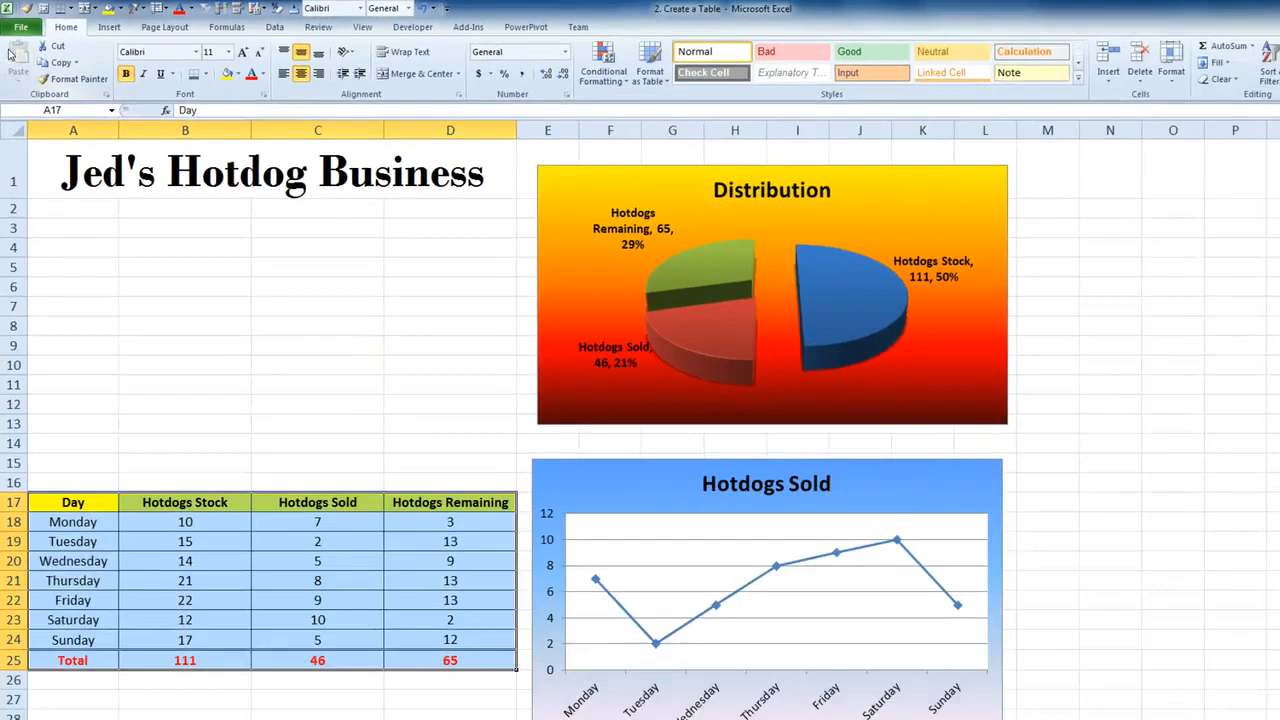
click(217, 428)
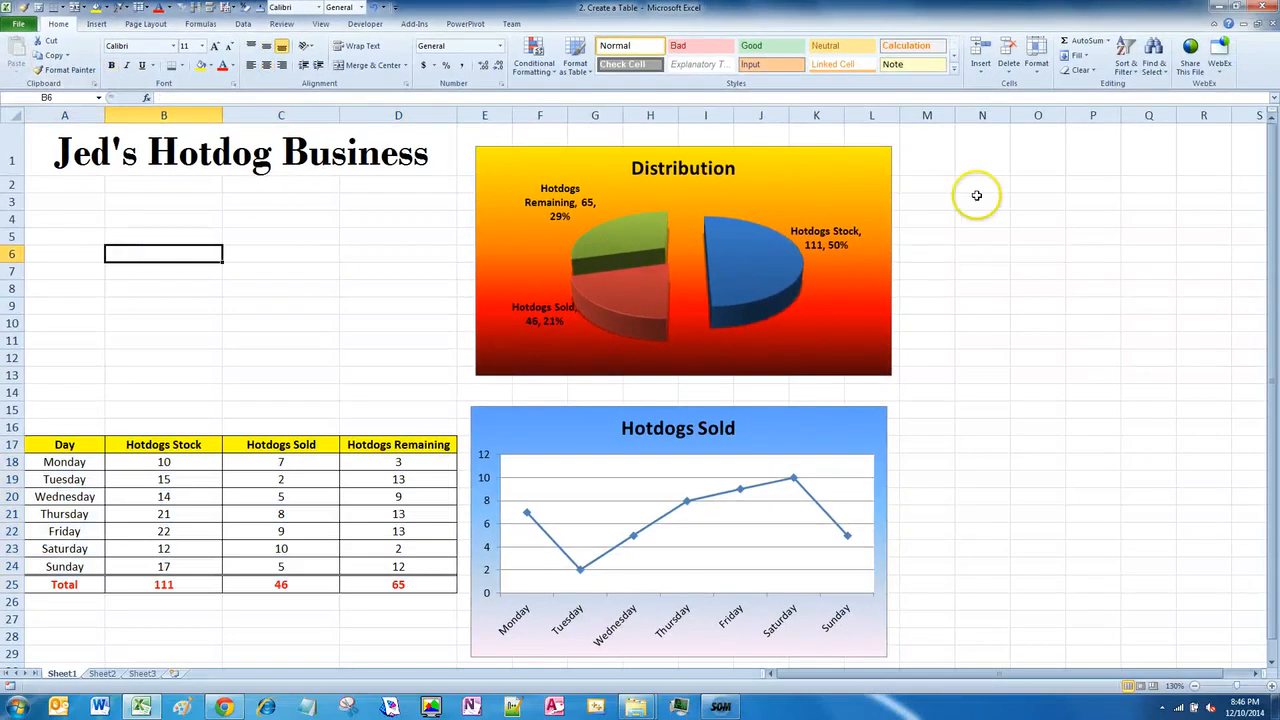
Place the Distribution chart between title and table, enlarge it to about the table's width, and move the Hotdogs Sold chart directly beside it.
drag(874, 186, 434, 210)
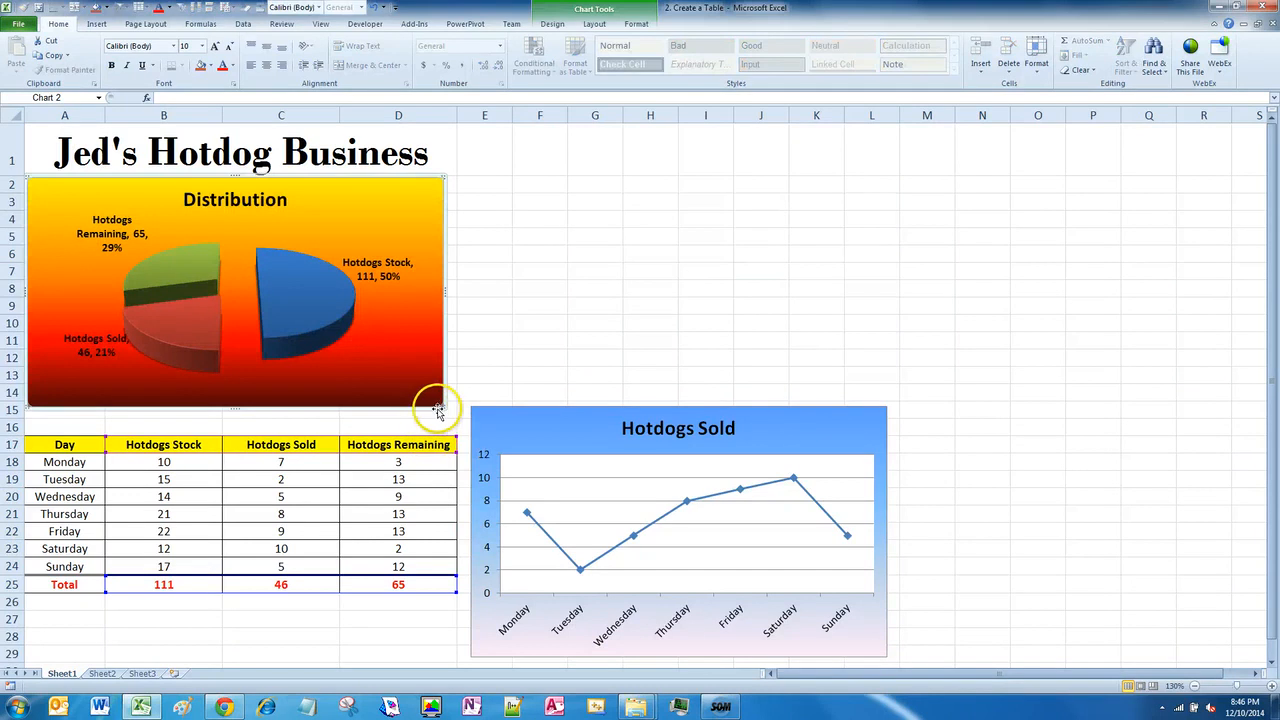
drag(438, 410, 501, 185)
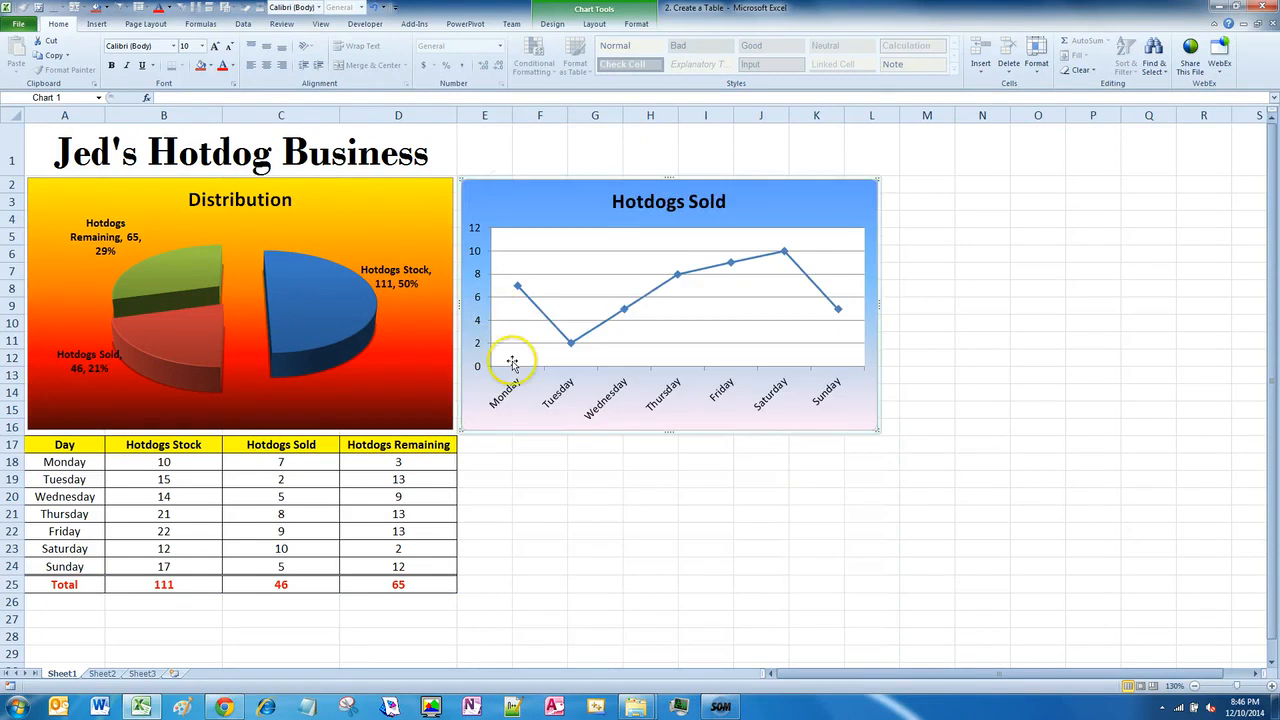
click(560, 478)
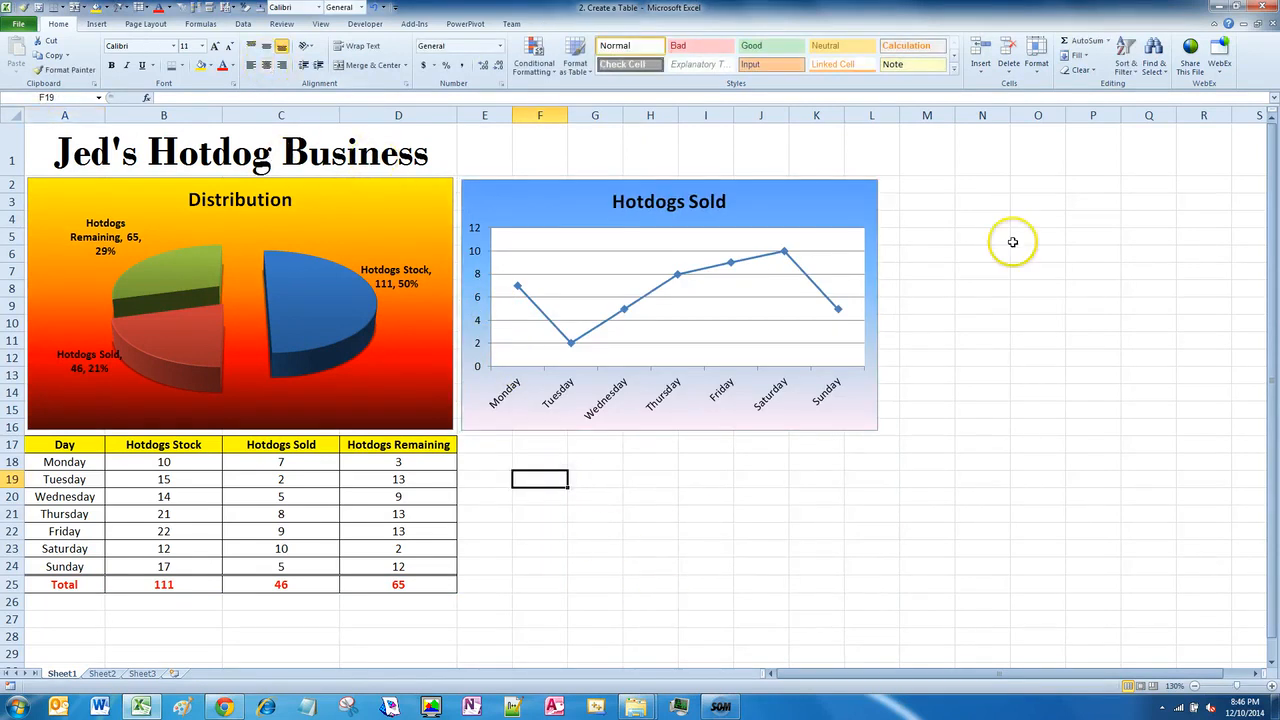
Hide the worksheet's gridlines.
drag(1012, 242, 1066, 520)
click(752, 580)
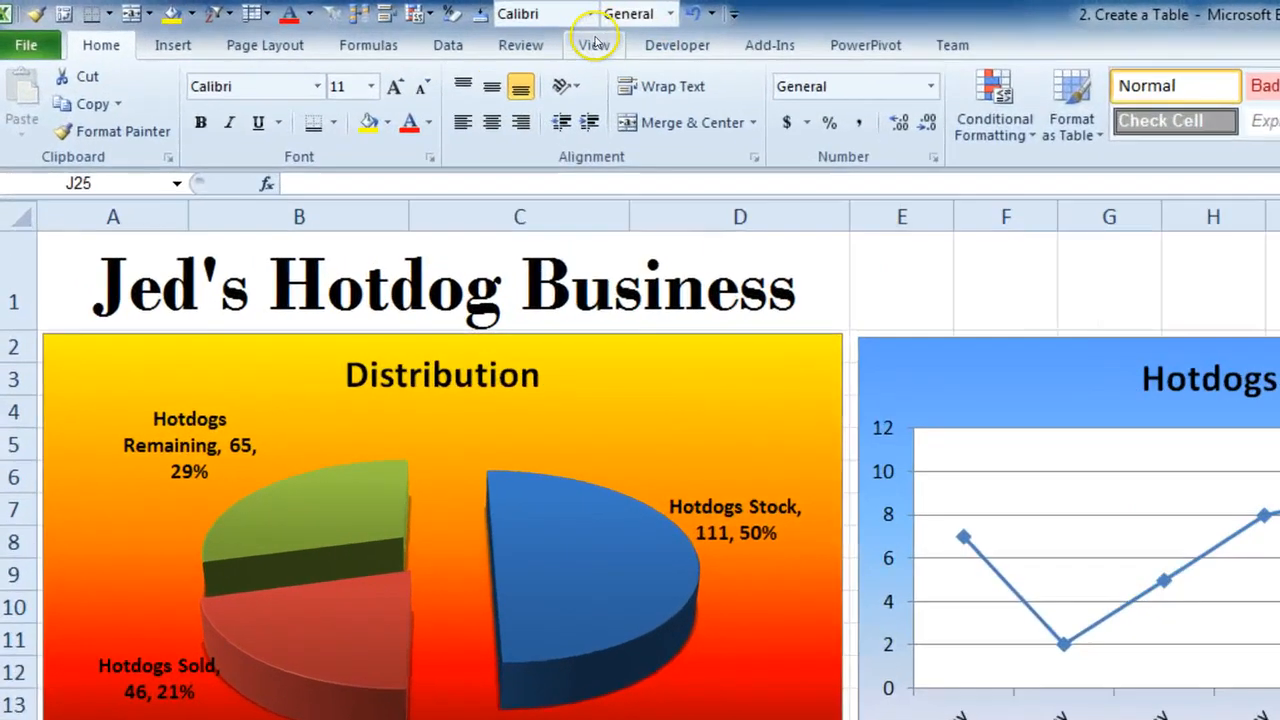
click(595, 44)
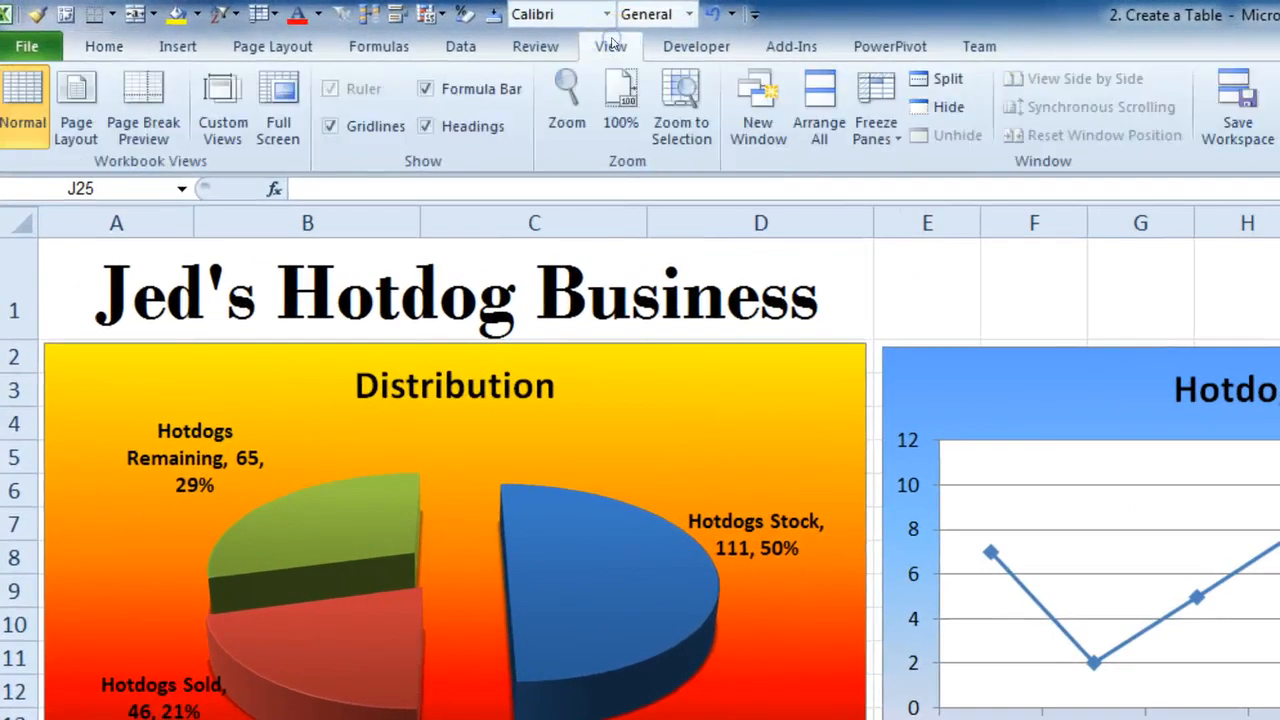
click(329, 128)
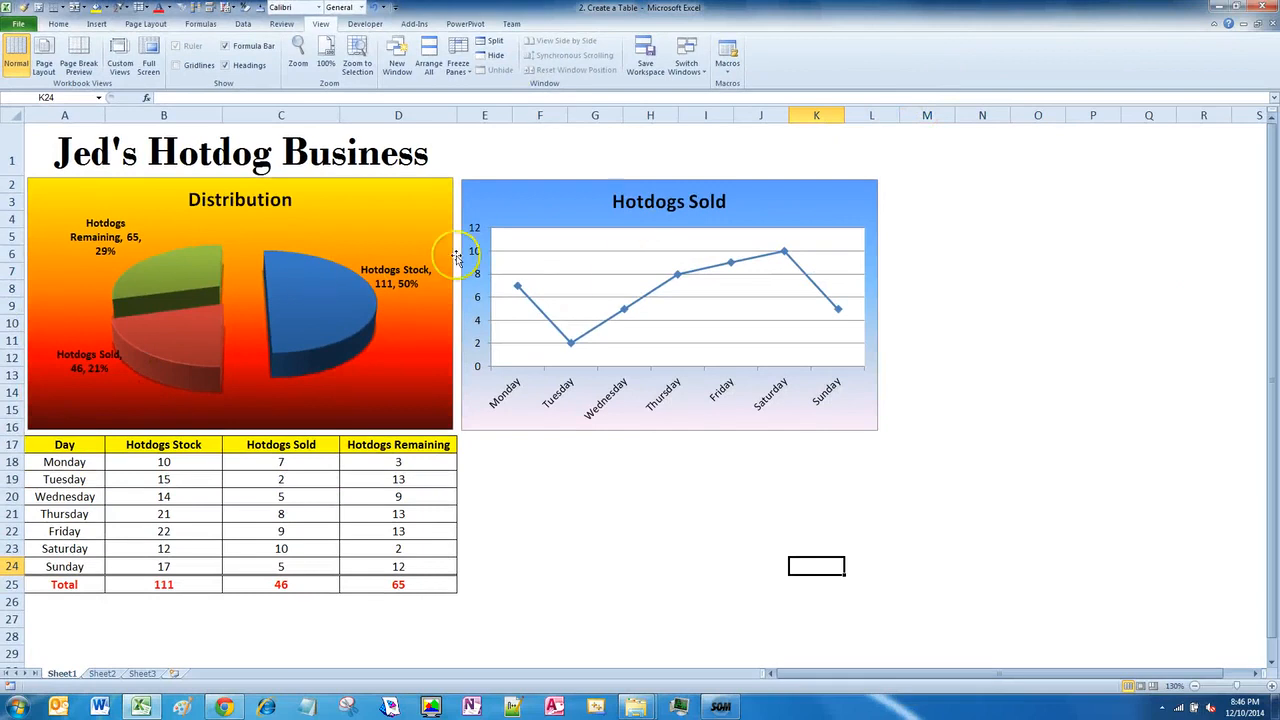
Freeze the panes at cell A18 to lock the title, charts and table header, and test the freeze by scrolling through the rows.
mouse_move(302, 268)
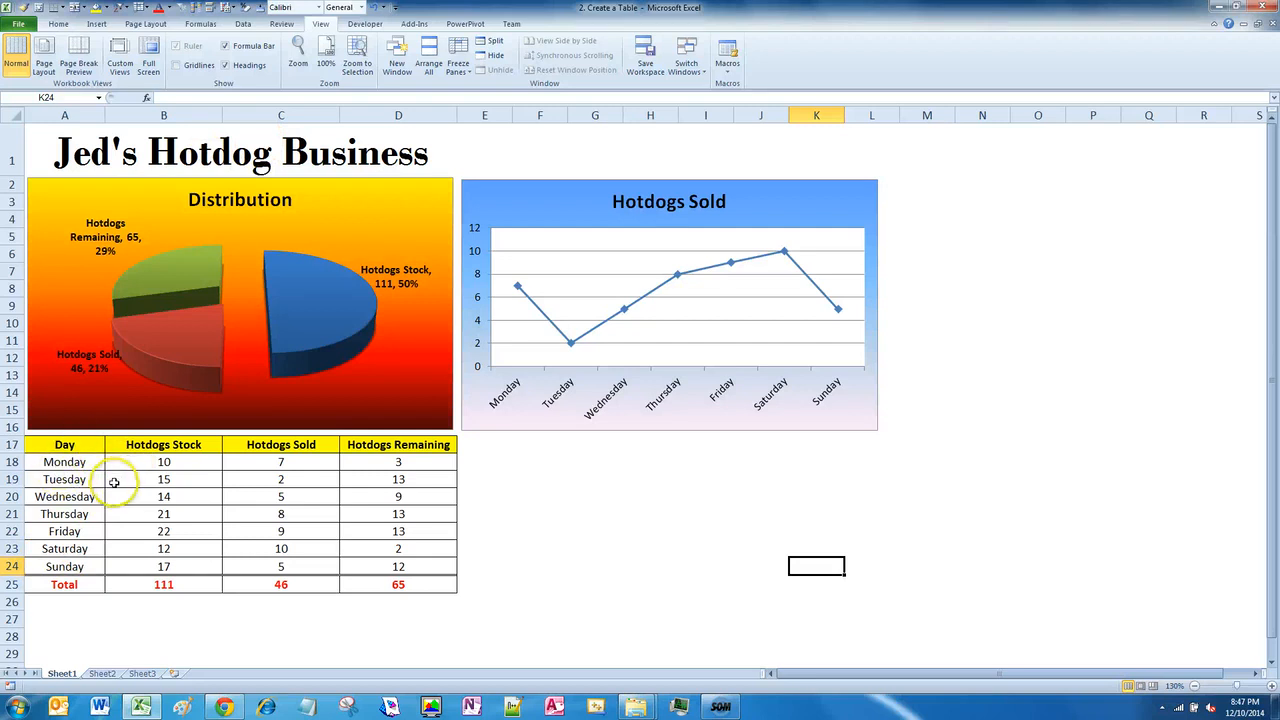
click(64, 462)
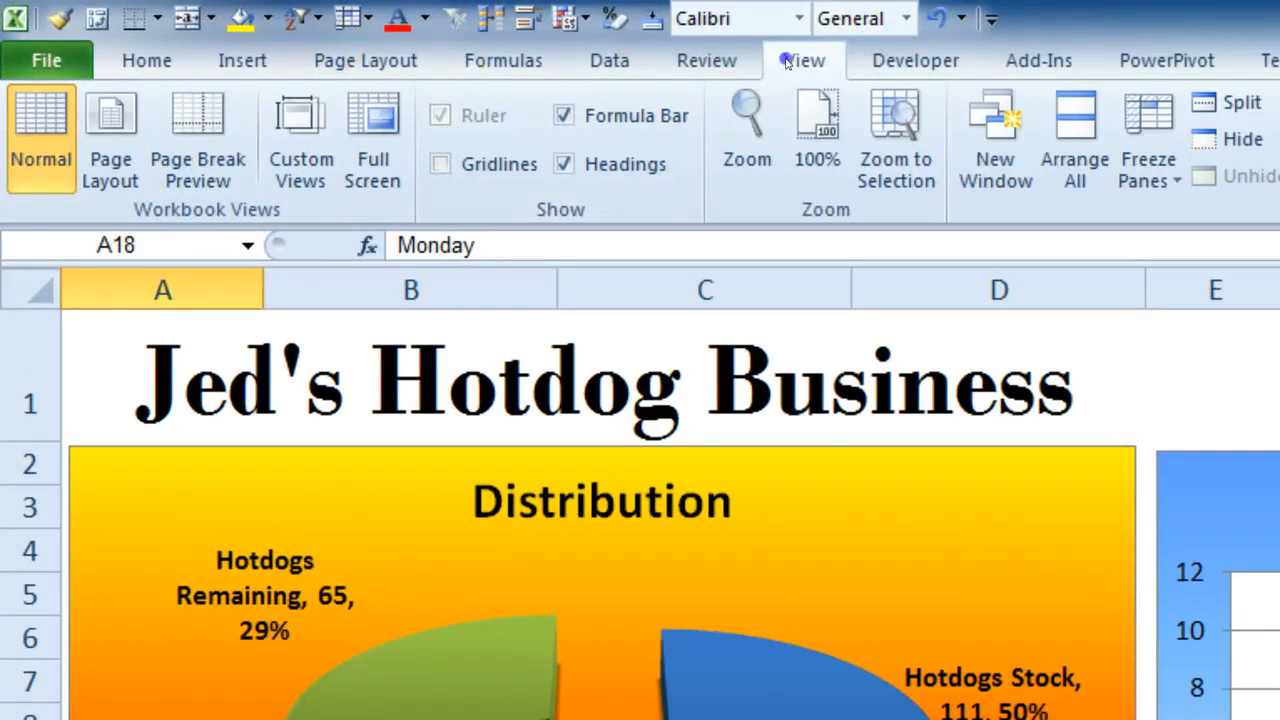
click(1140, 175)
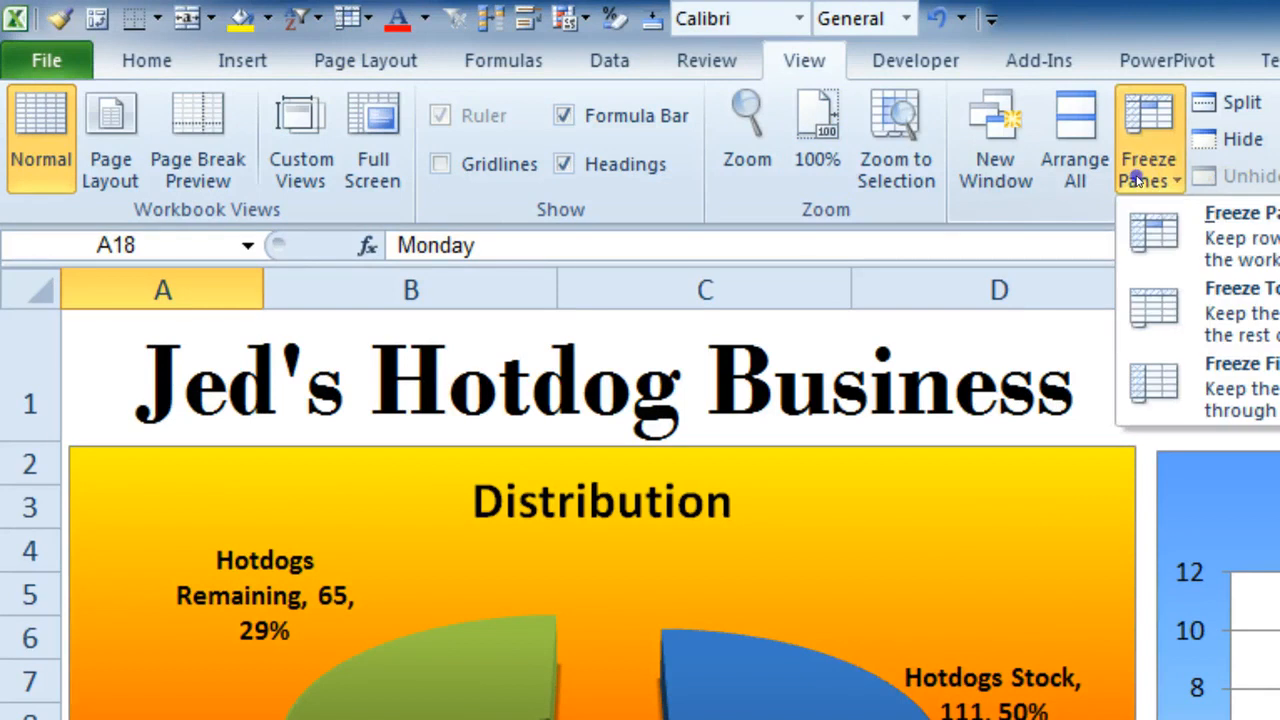
click(1188, 242)
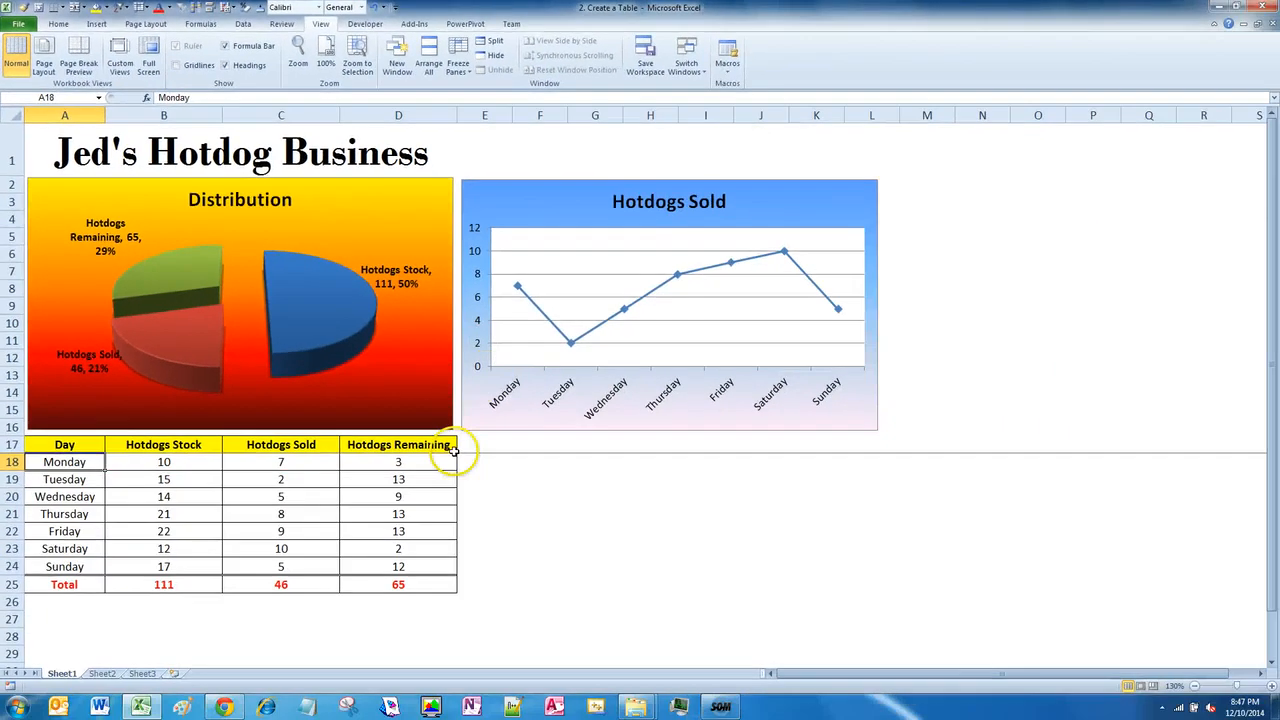
key(alt+d)
drag(452, 452, 1082, 458)
key(Escape)
click(1272, 666)
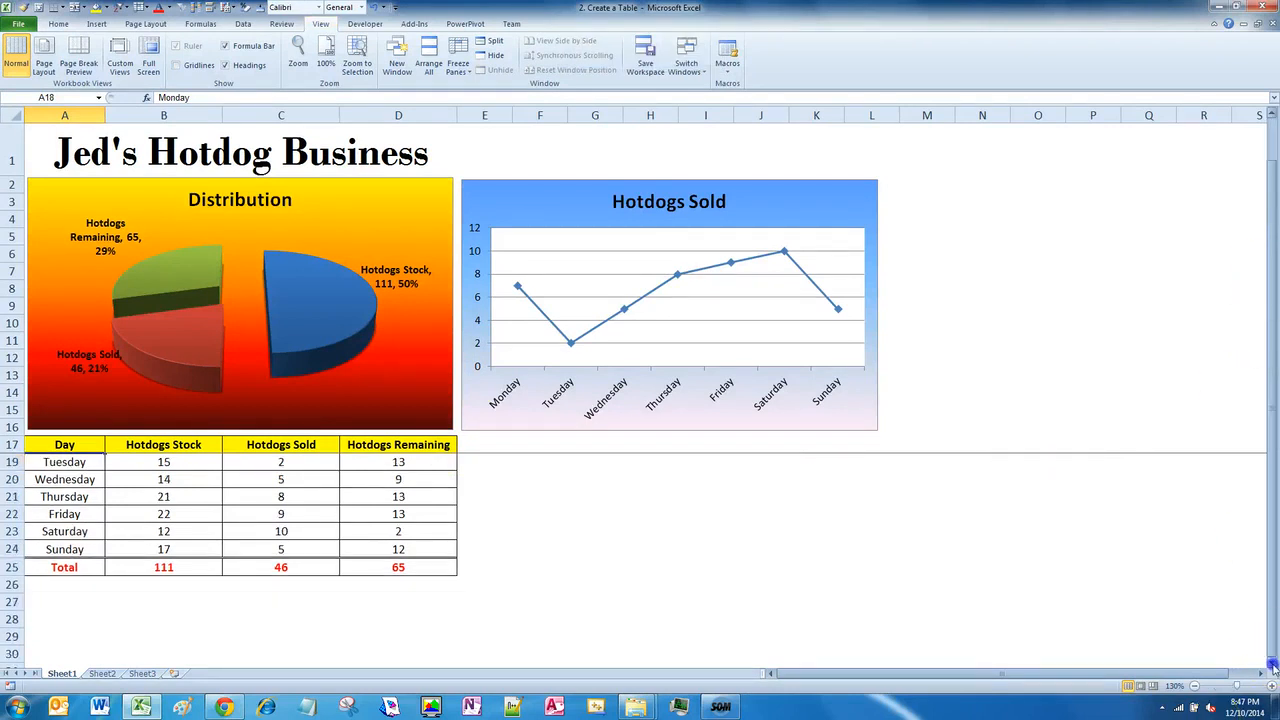
drag(1272, 666, 1272, 360)
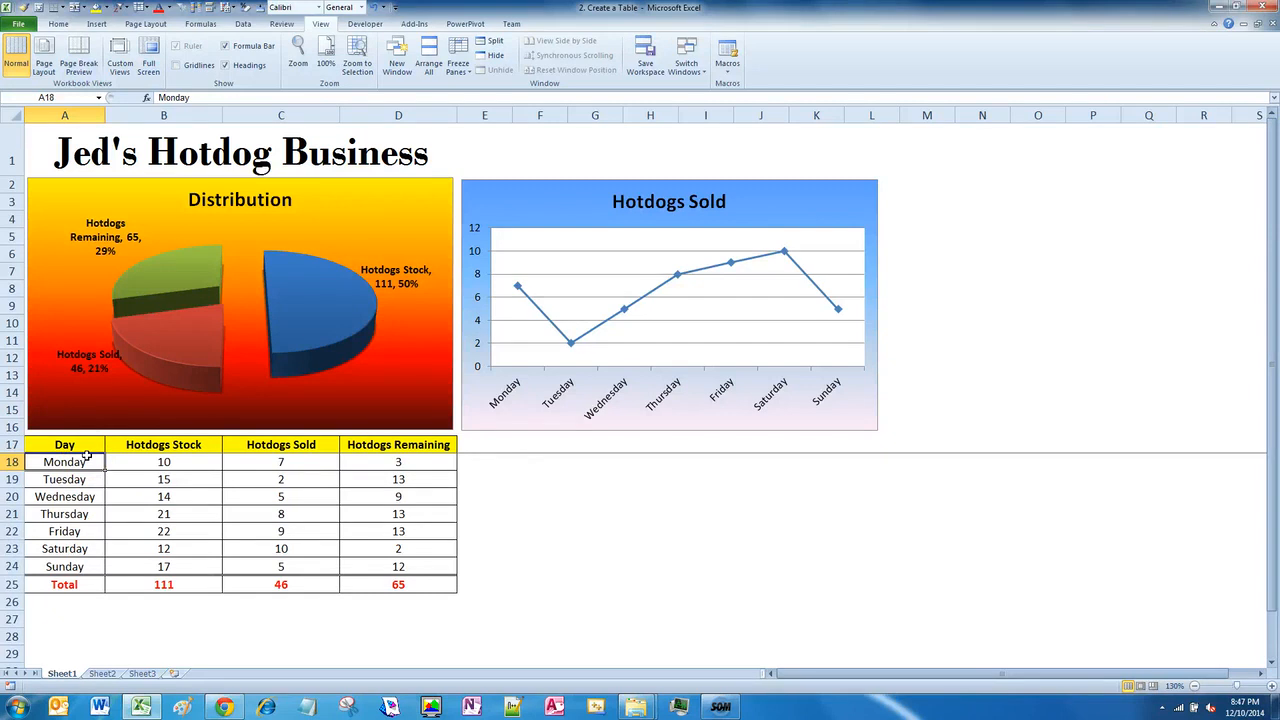
Rename the table headers in B17 and C17 to "Chocolates Stock" and "Chocolates Sold".
click(177, 440)
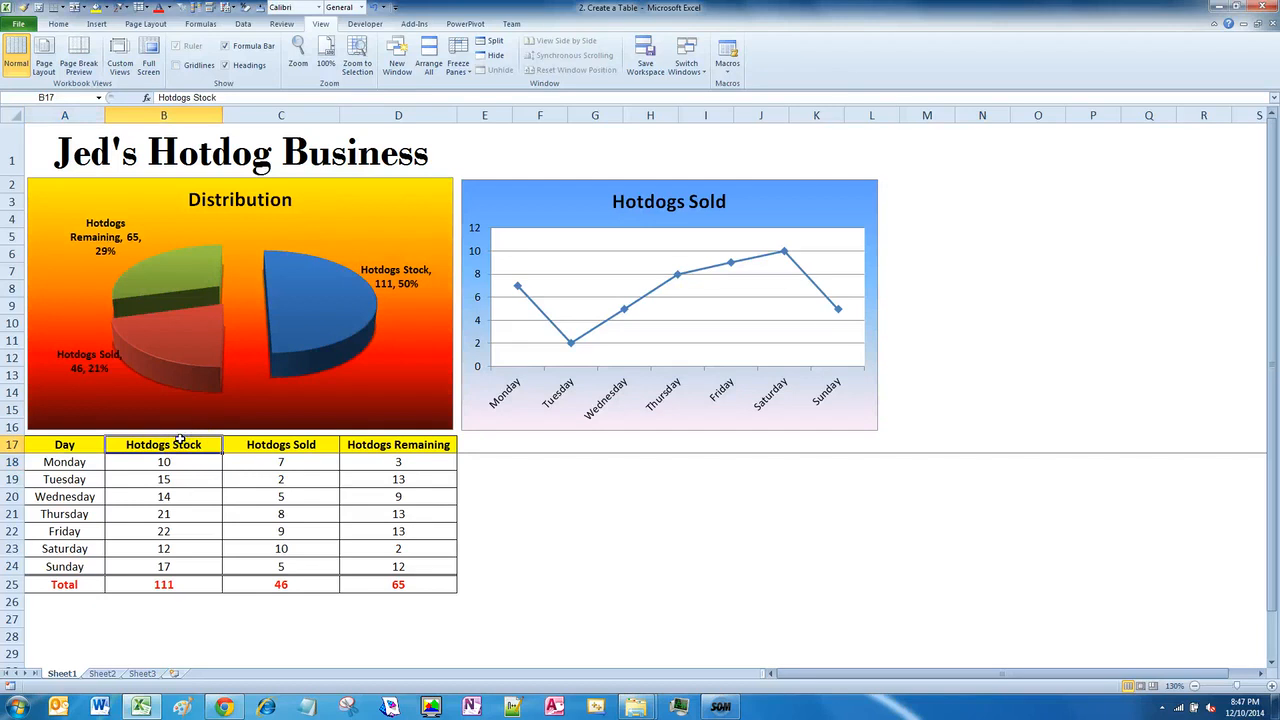
text(Chocola)
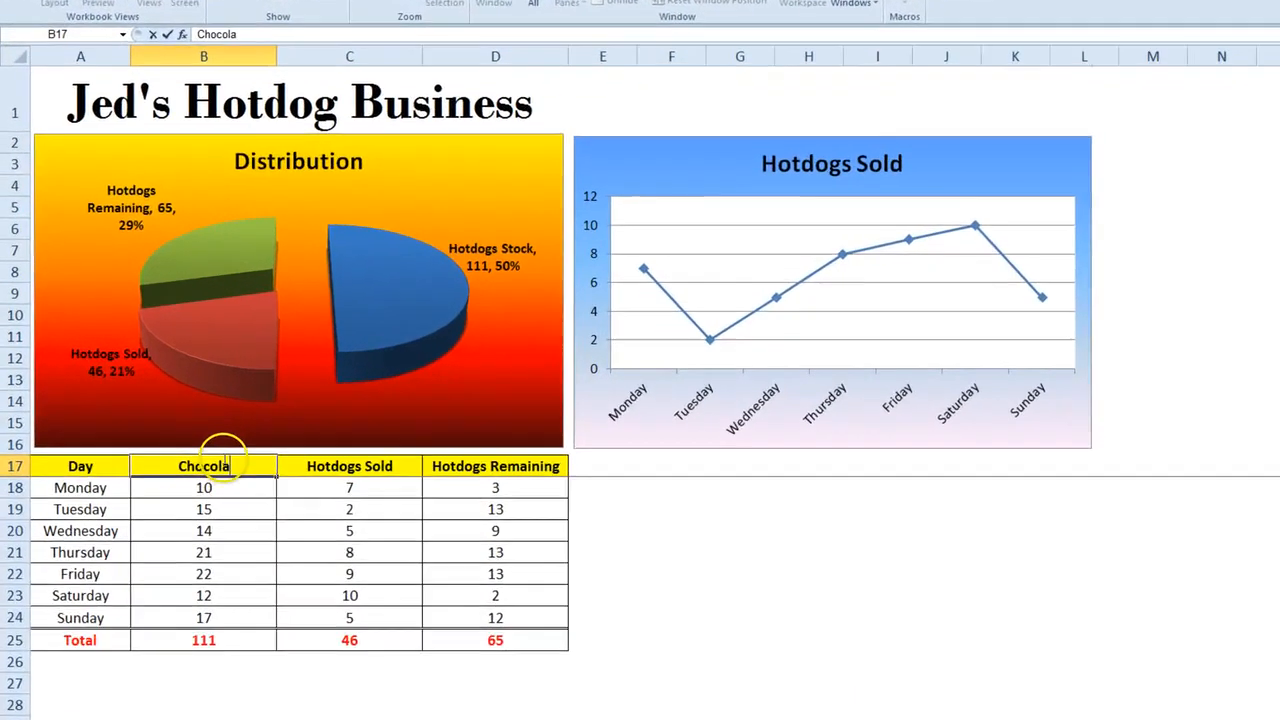
text(tes)
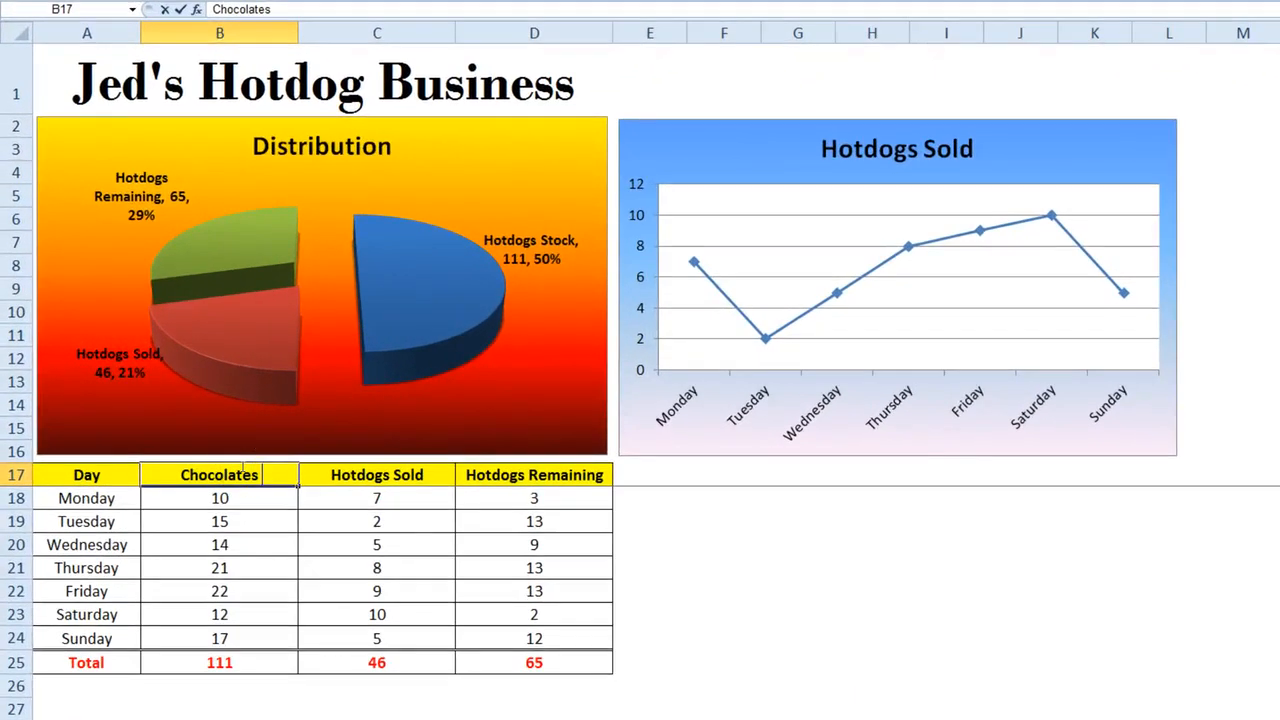
text( Stock)
key(Tab)
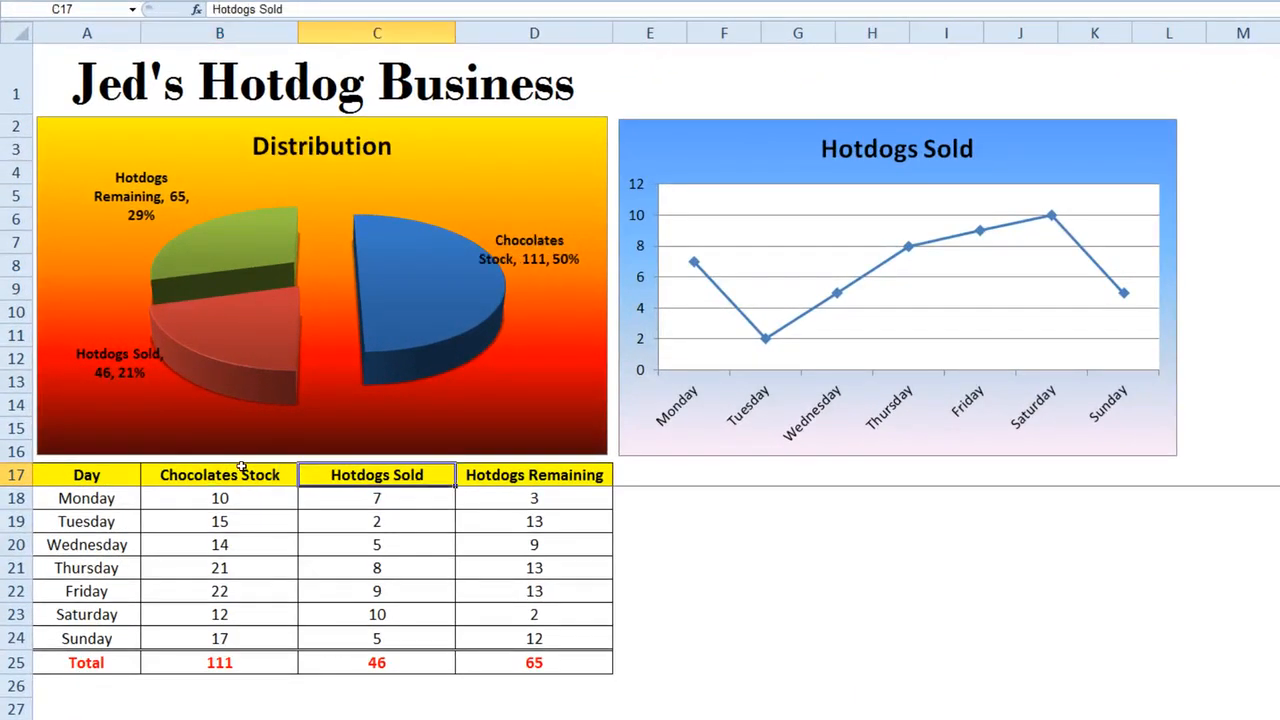
text(ChocolAT)
key(BackSpace)
key(BackSpace)
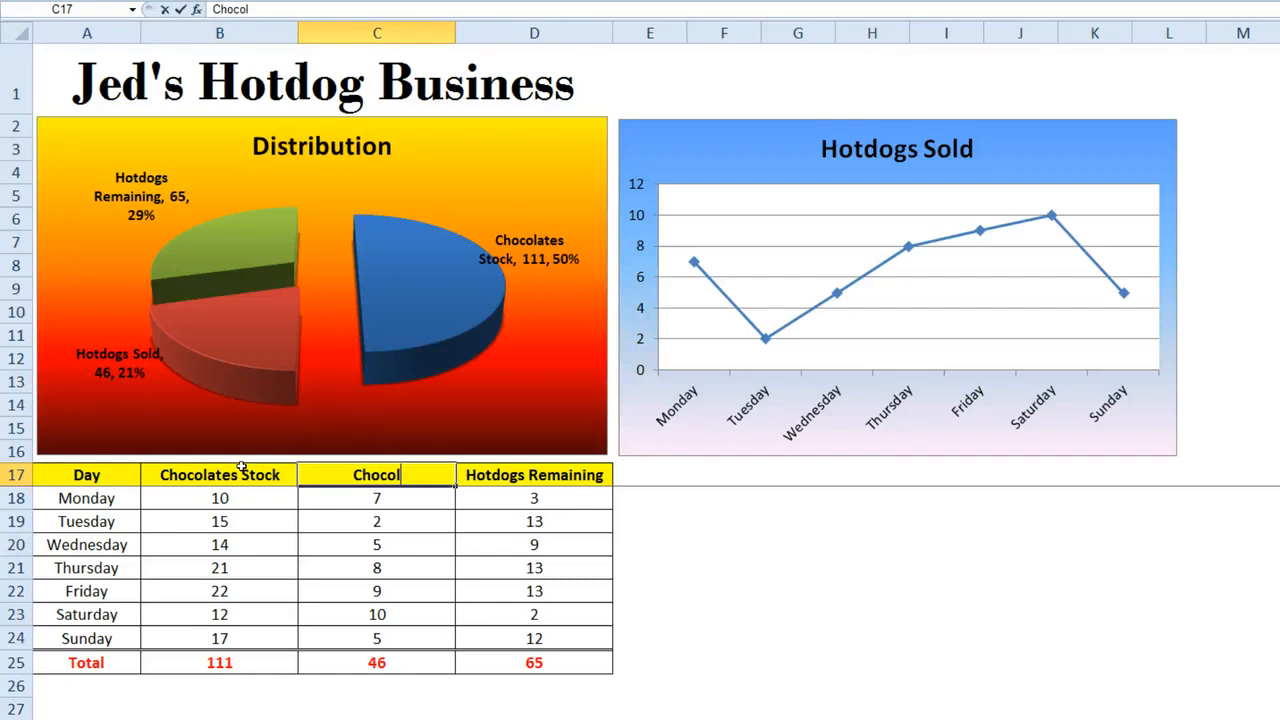
text(ates Sold)
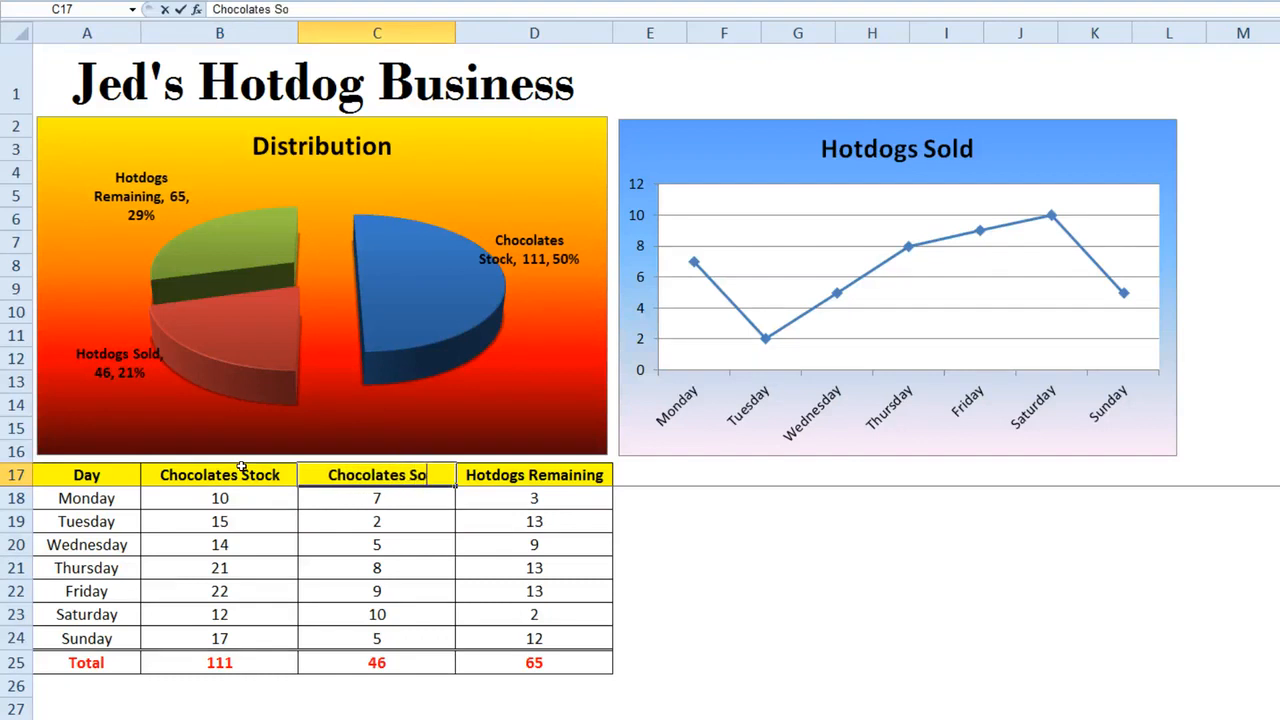
key(Tab)
Rename the header in D17 to "Chocolates Remaining" and widen columns B to D slightly so the header texts fit.
text(Choc)
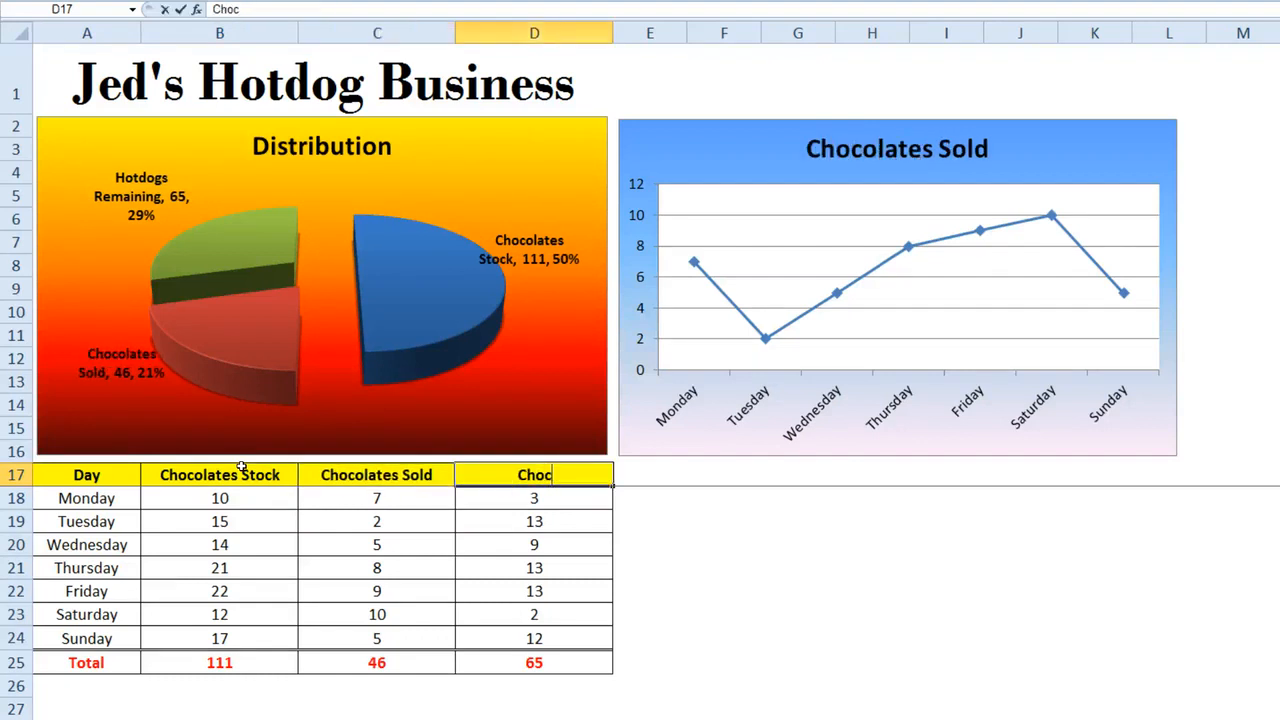
text(olates Remaining)
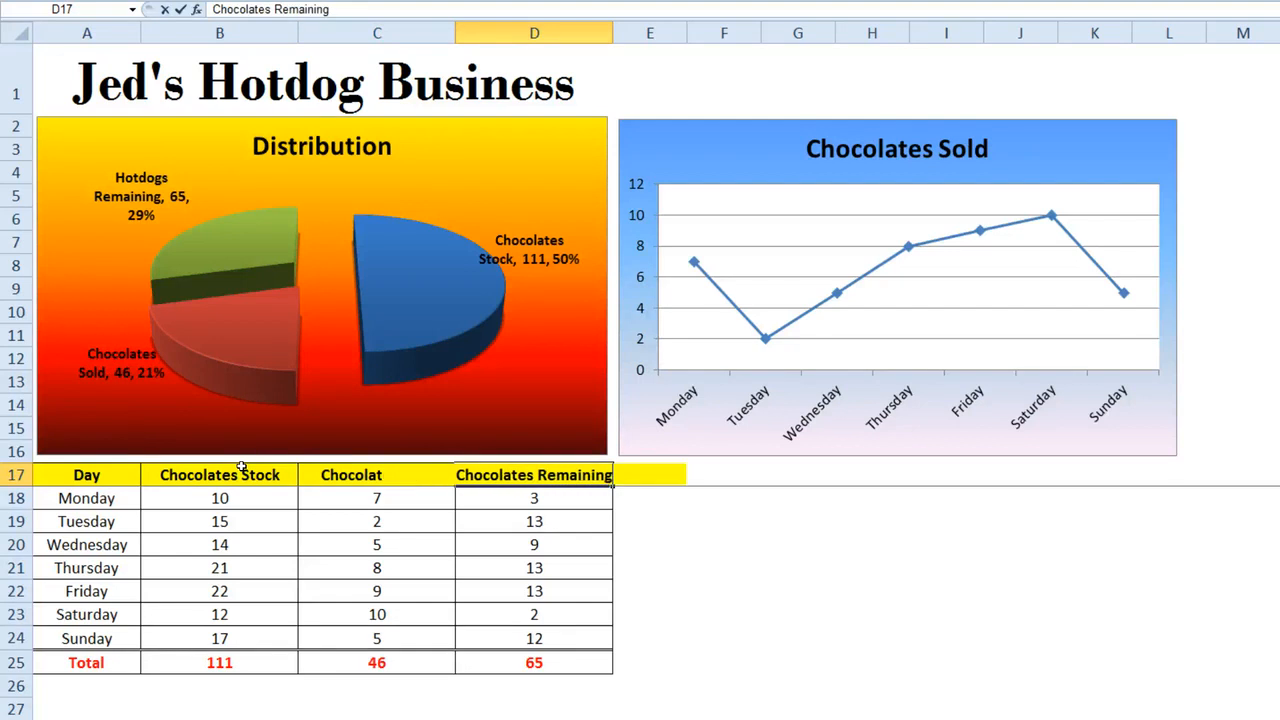
key(Return)
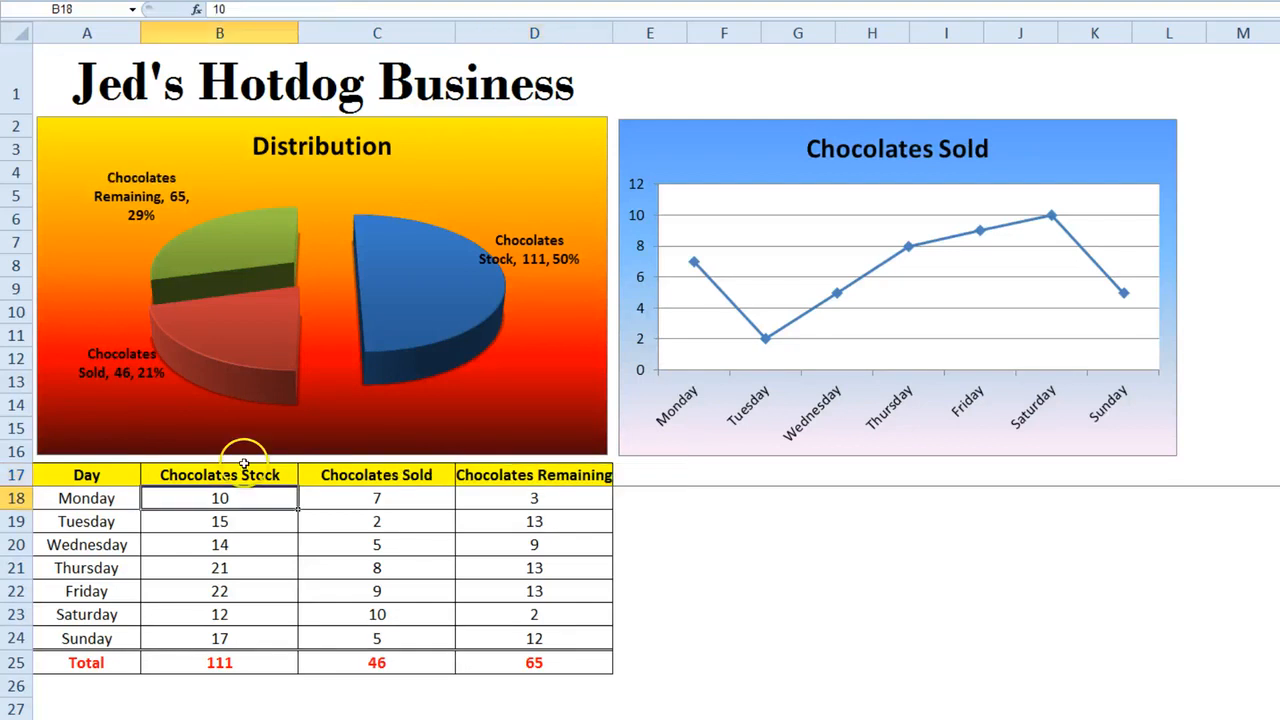
drag(263, 33, 467, 36)
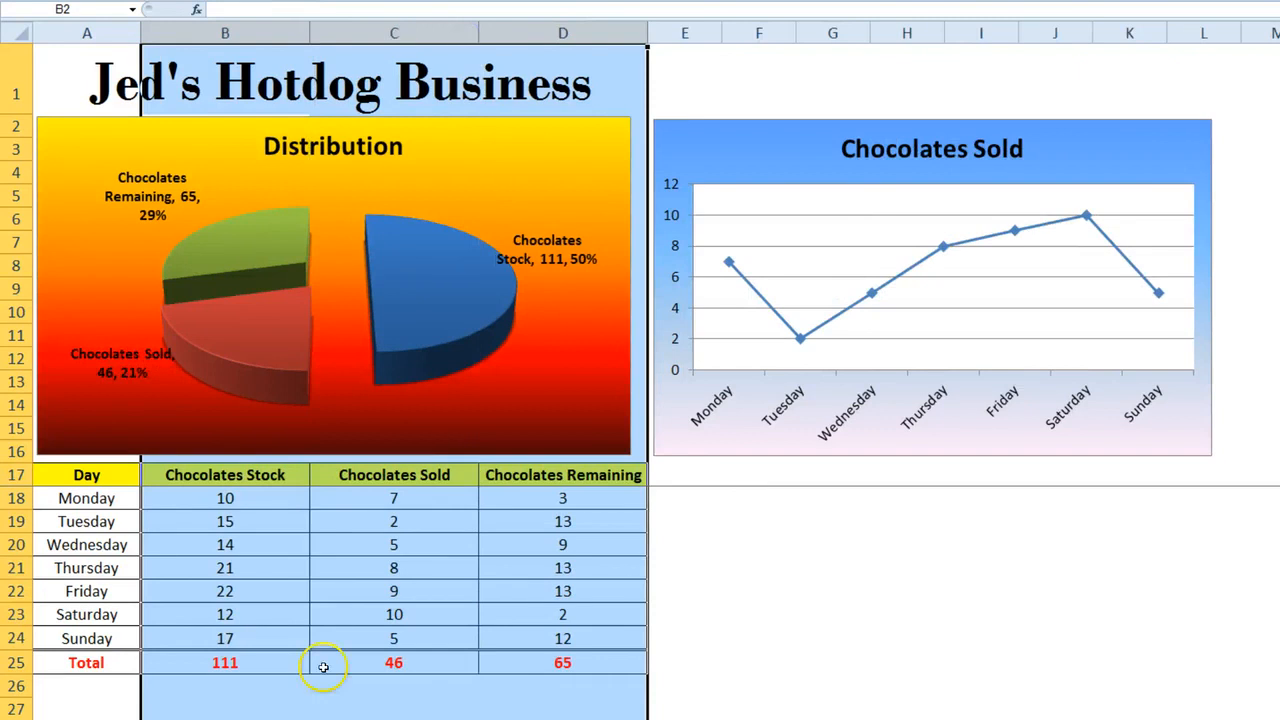
click(224, 639)
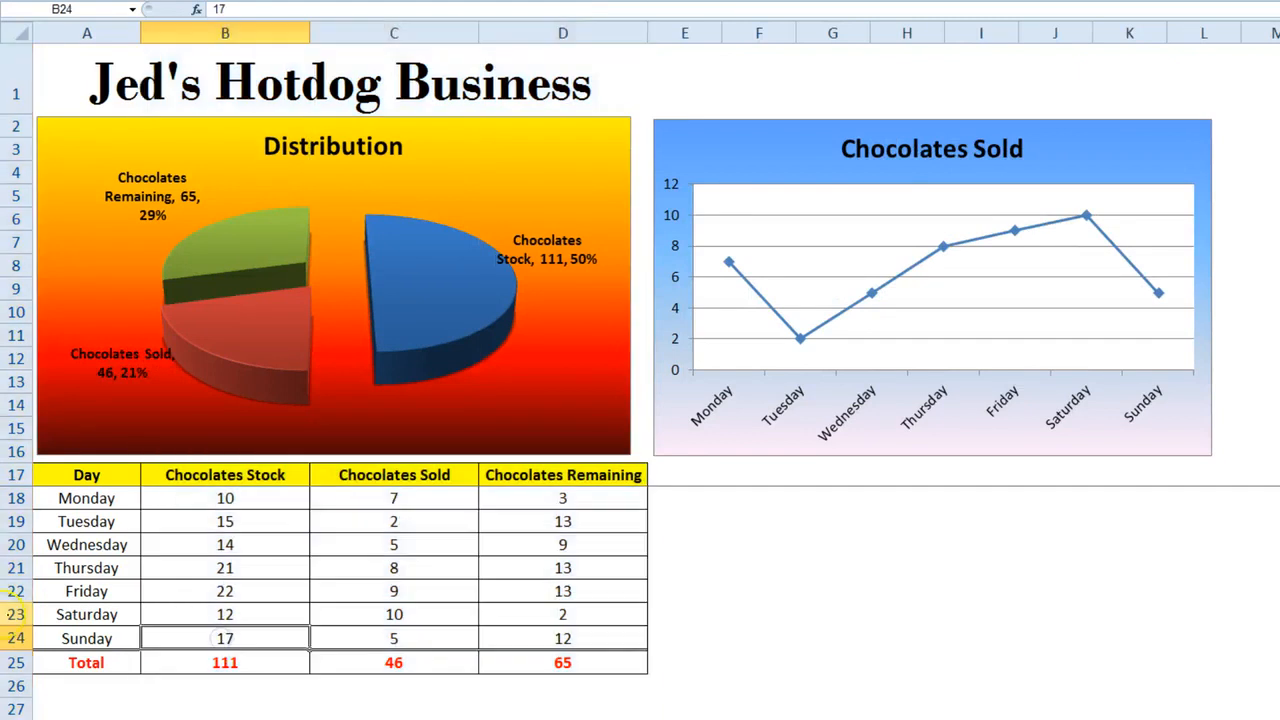
Replace the Chocolates Stock values from Monday to Sunday with 22, 33, 55, 88, 100, 150 and 20.
click(268, 496)
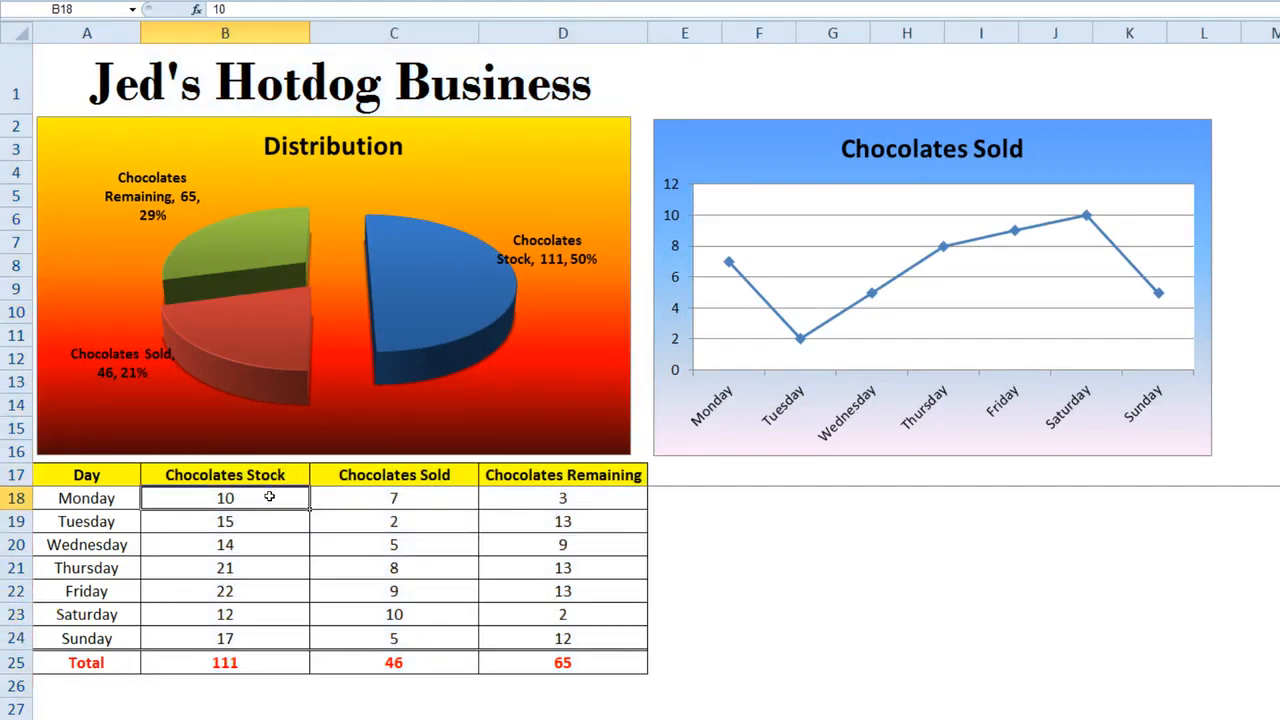
text(22)
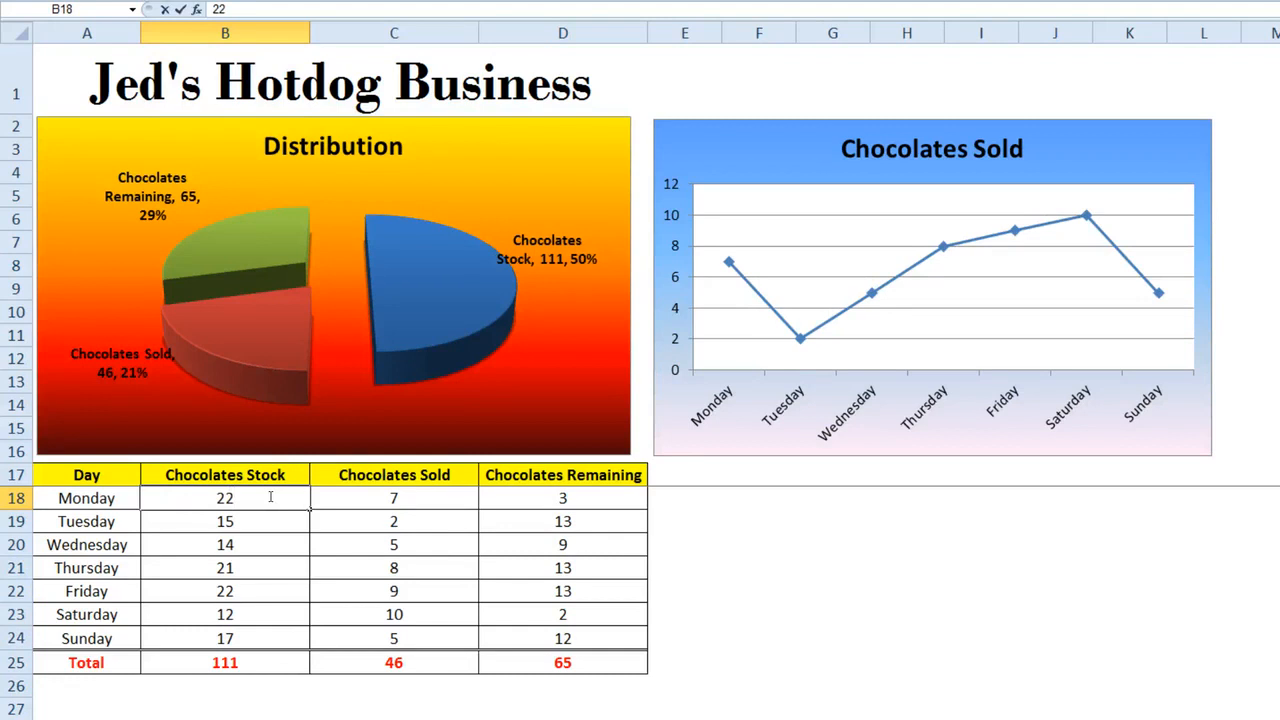
key(Return)
text(33)
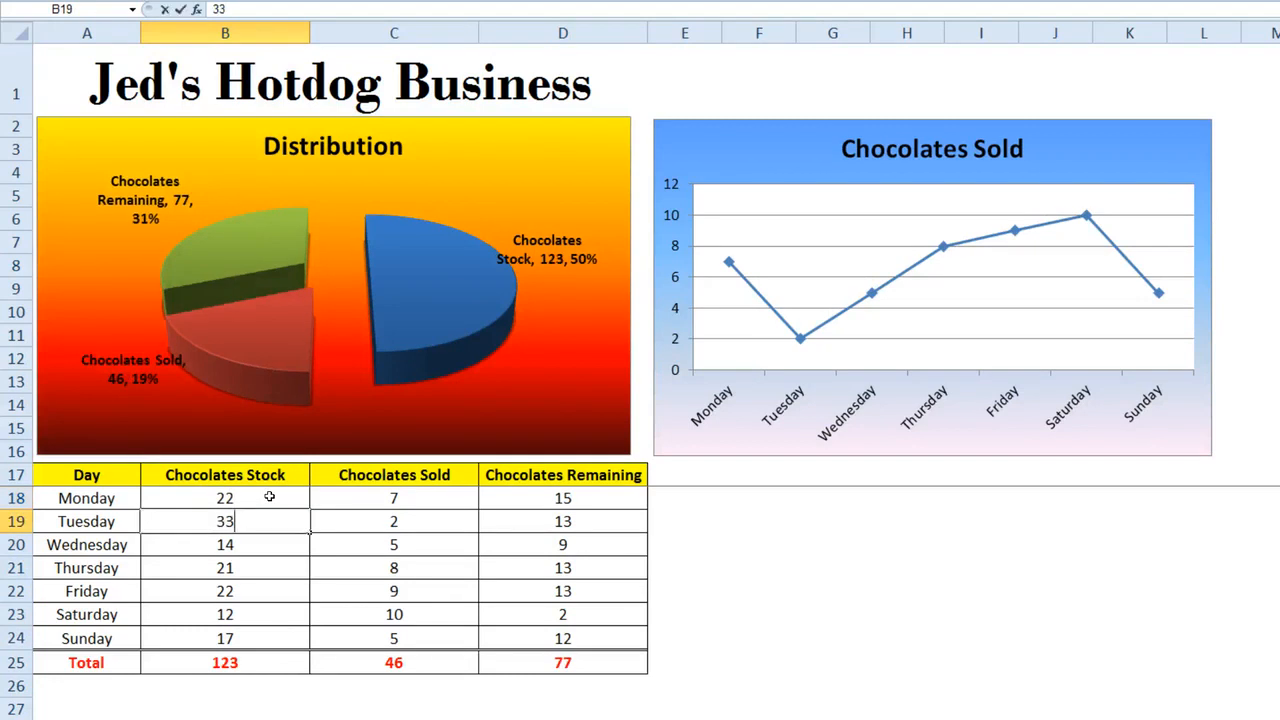
key(ctrl+Return)
key(Return)
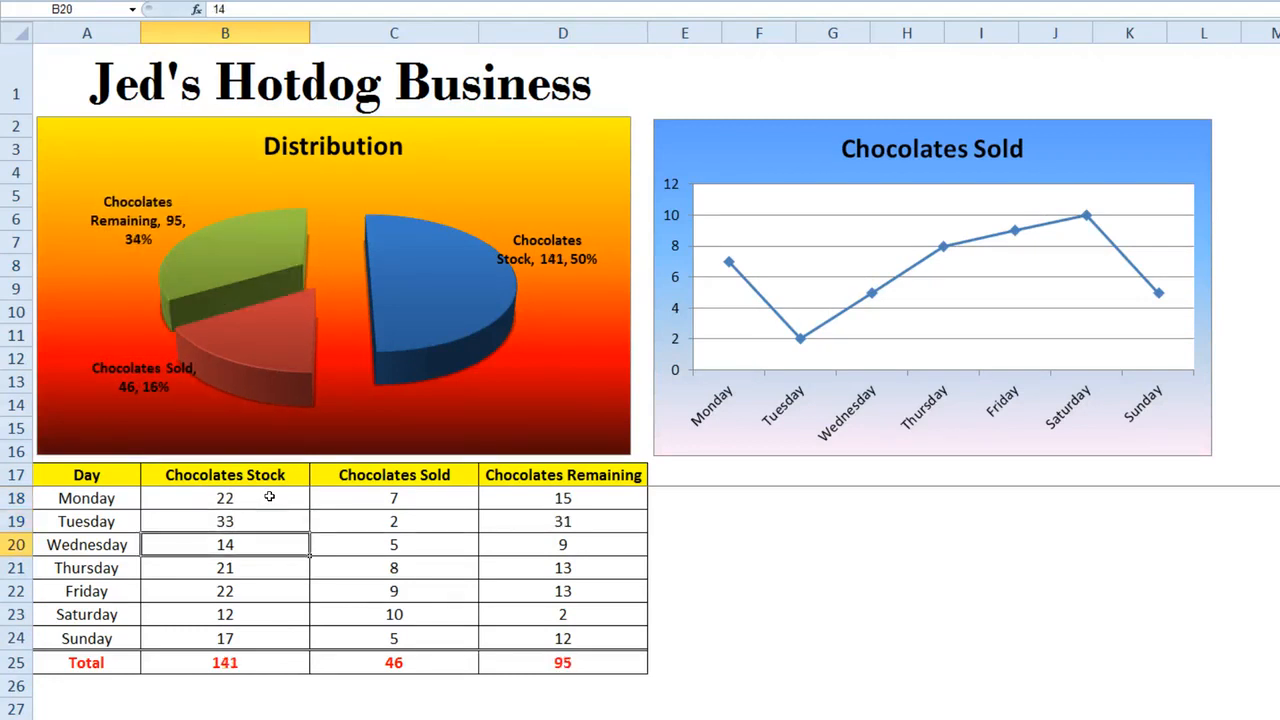
text(55)
key(Return)
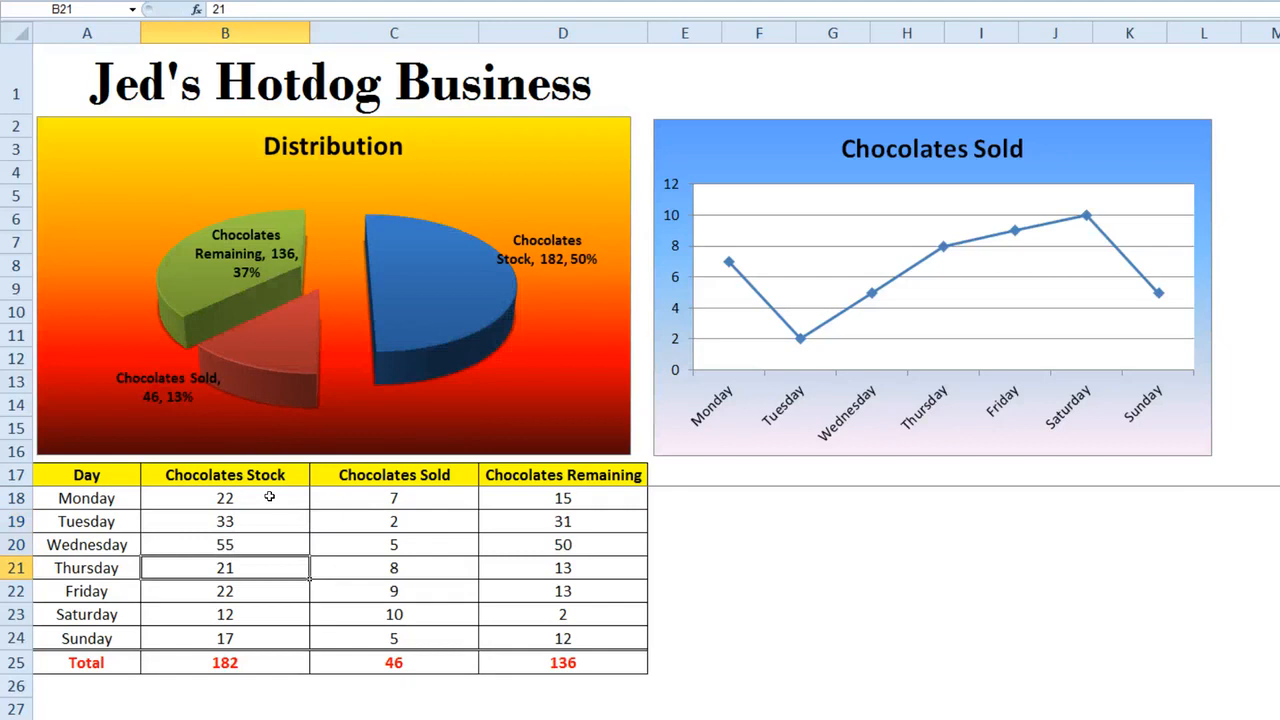
text(88)
key(Return)
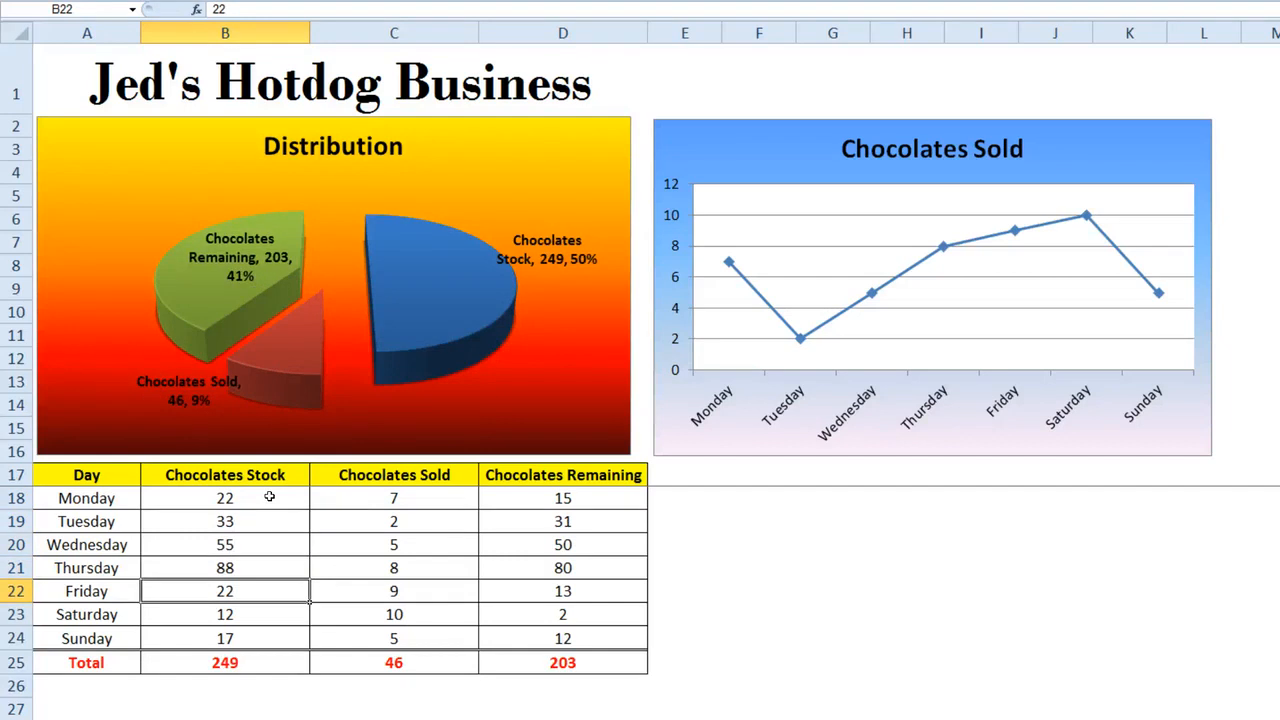
text(100)
key(Return)
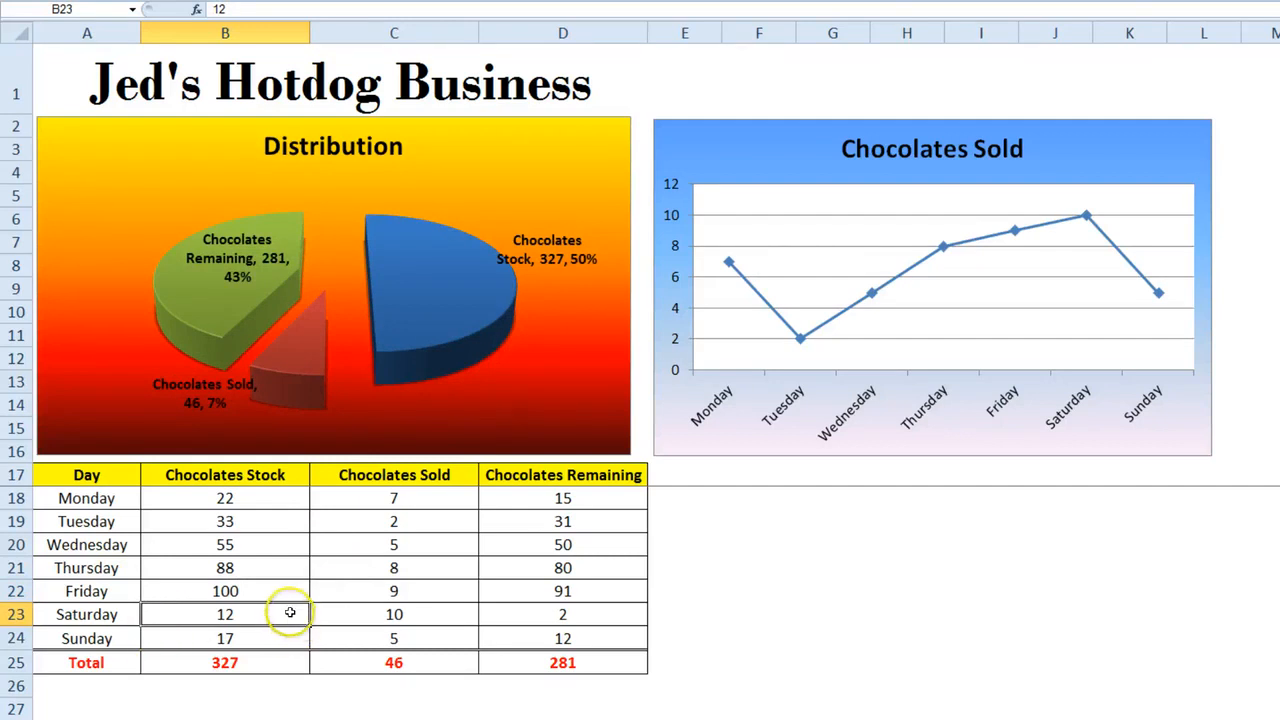
text(150)
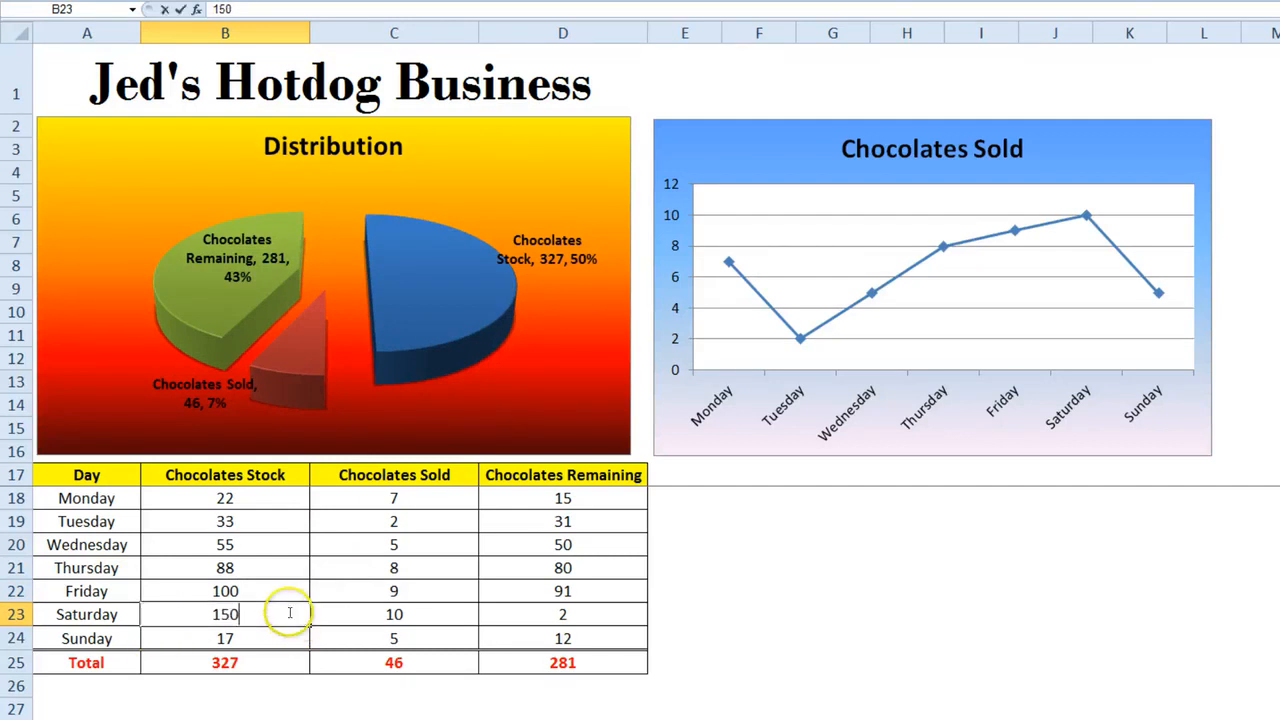
key(Return)
text(20)
key(Return)
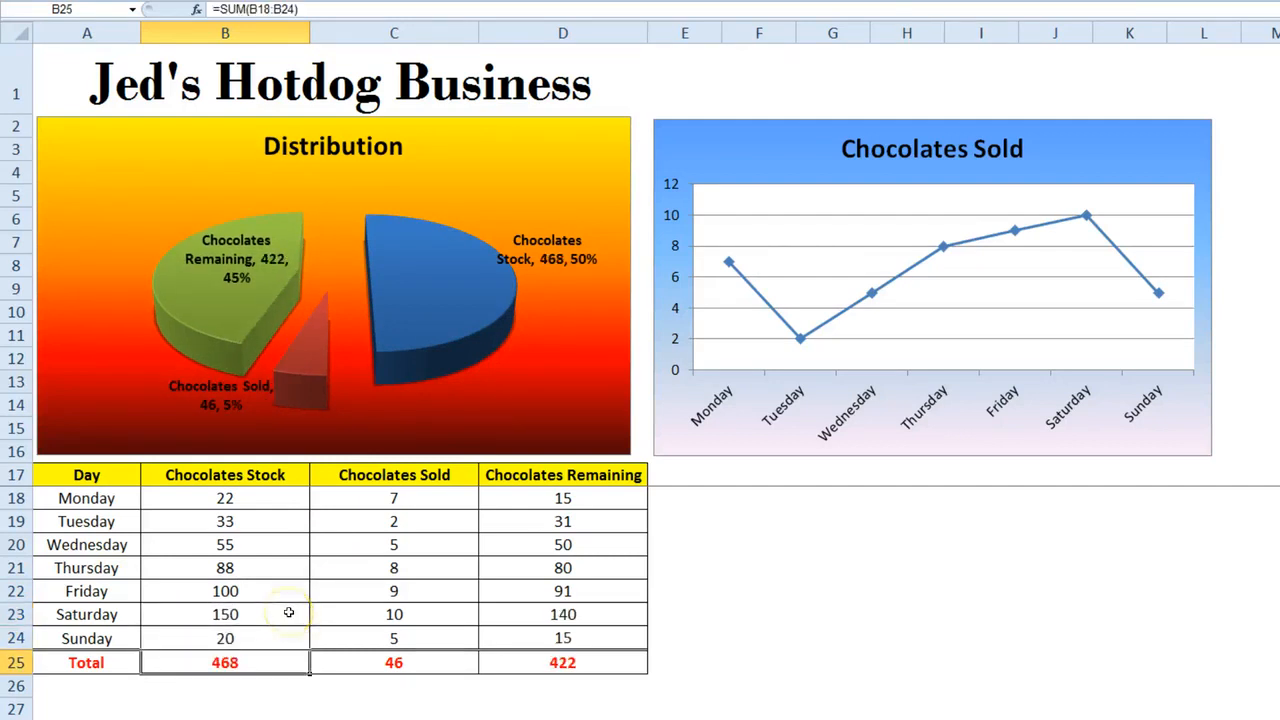
Compare the Chocolates Stock and Chocolates Remaining columns and their totals with the matching labels in the Distribution chart.
drag(269, 500, 269, 639)
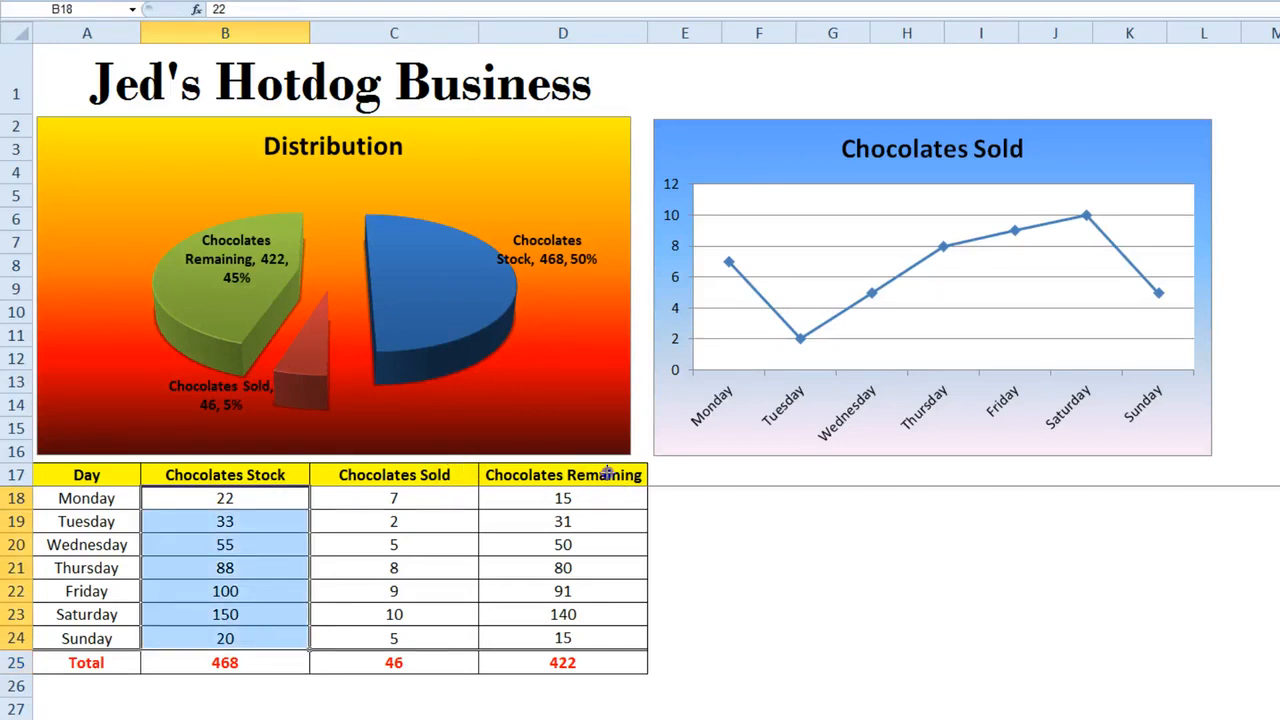
mouse_move(607, 473)
mouse_down()
mouse_move(534, 500)
mouse_move(550, 635)
mouse_move(615, 452)
mouse_move(604, 446)
mouse_up()
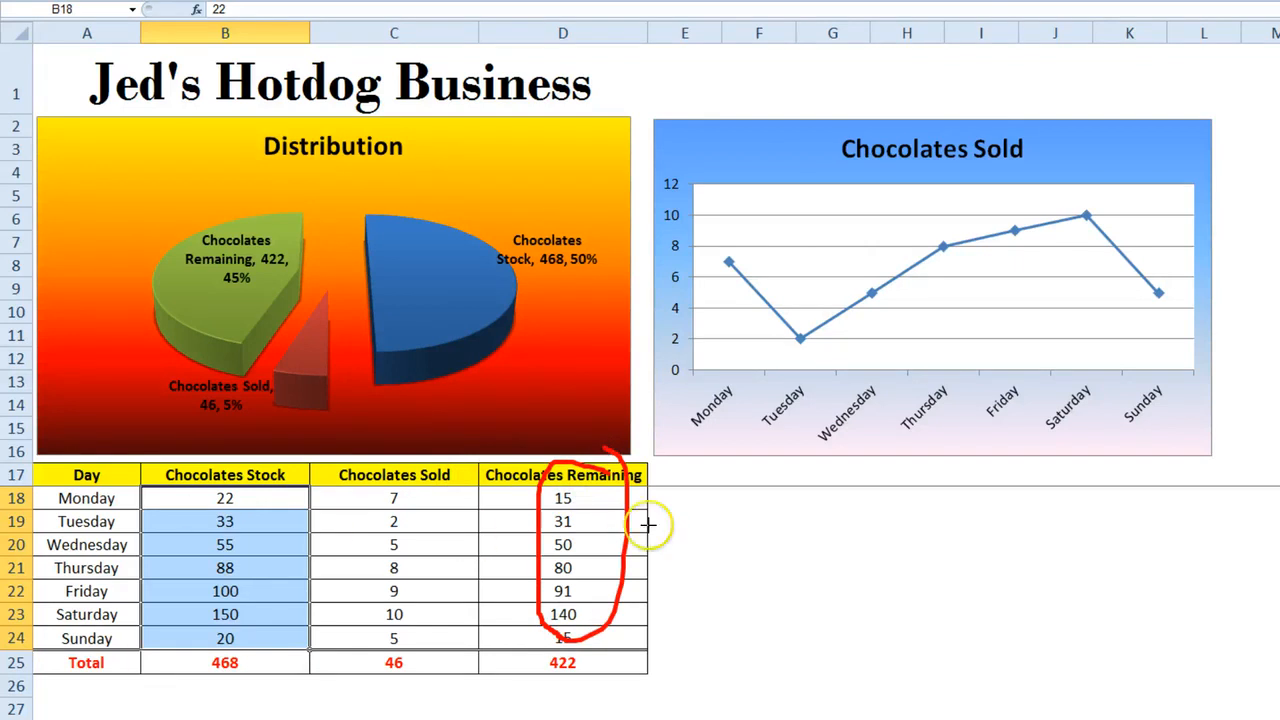
mouse_move(608, 452)
mouse_down()
mouse_move(560, 478)
mouse_move(600, 563)
mouse_move(591, 502)
mouse_up()
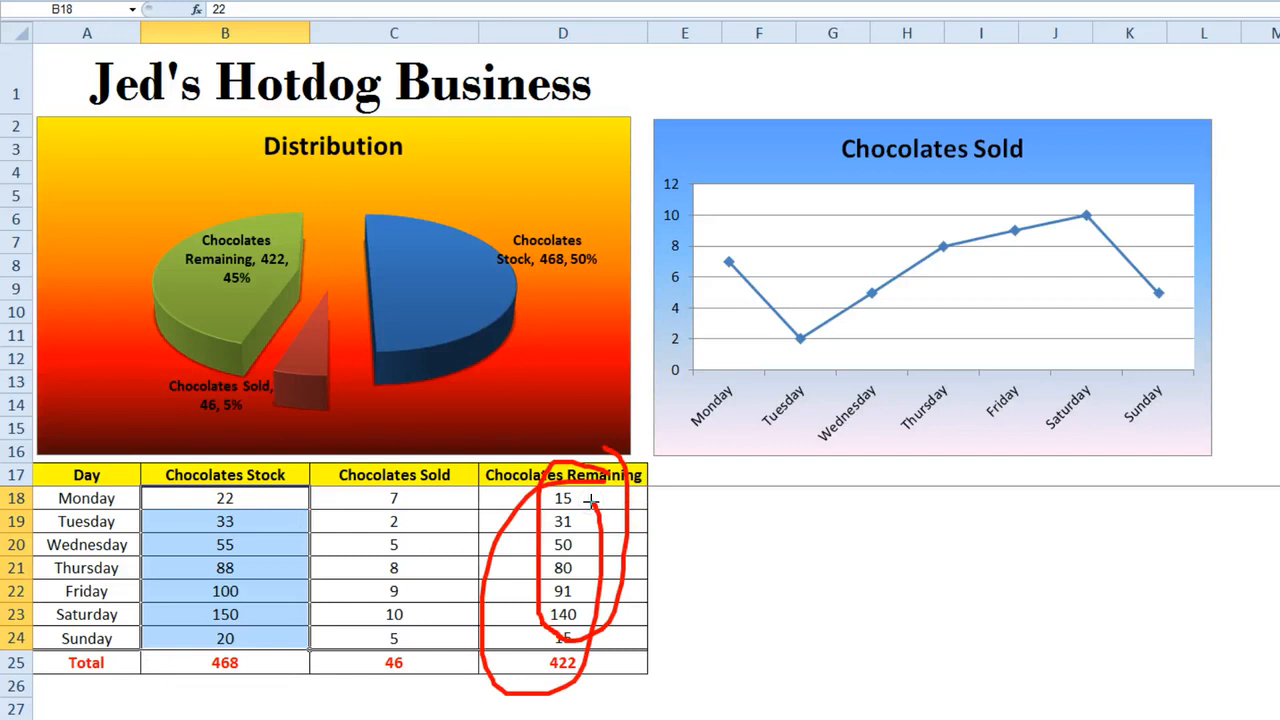
key(Escape)
key(ctrl+shift+d)
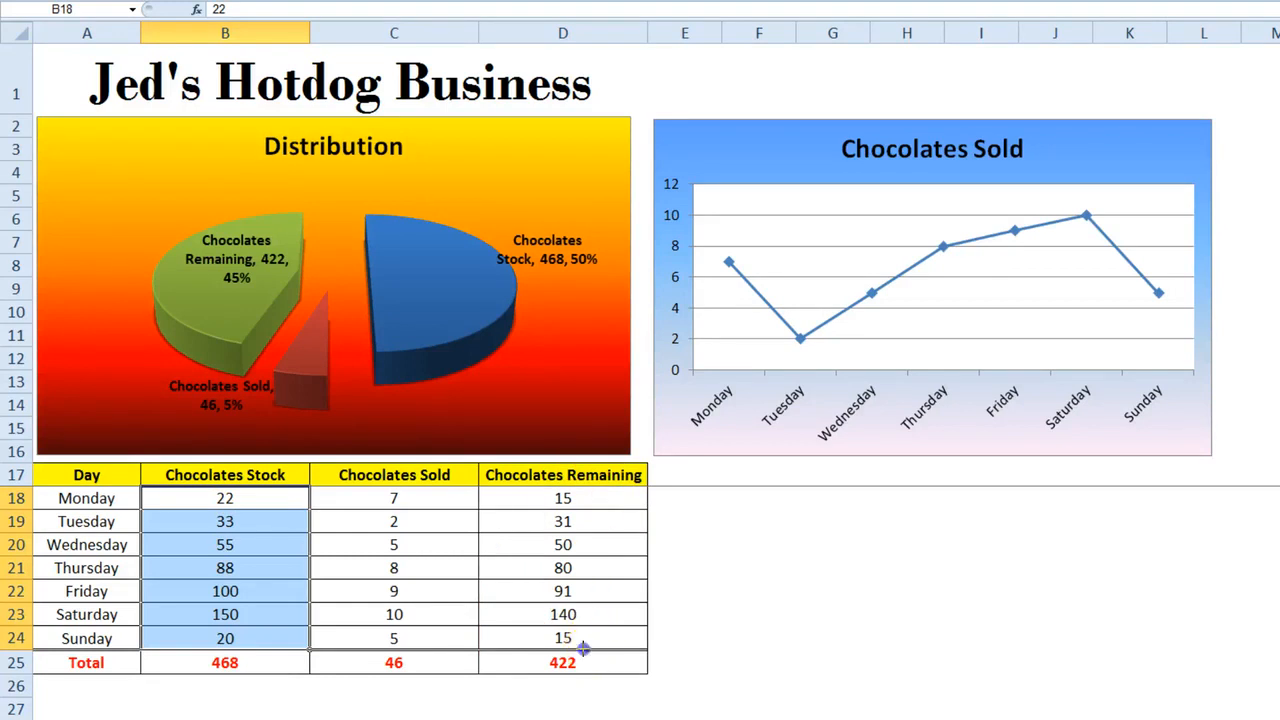
mouse_move(585, 645)
mouse_down()
mouse_move(530, 678)
mouse_move(578, 645)
mouse_up()
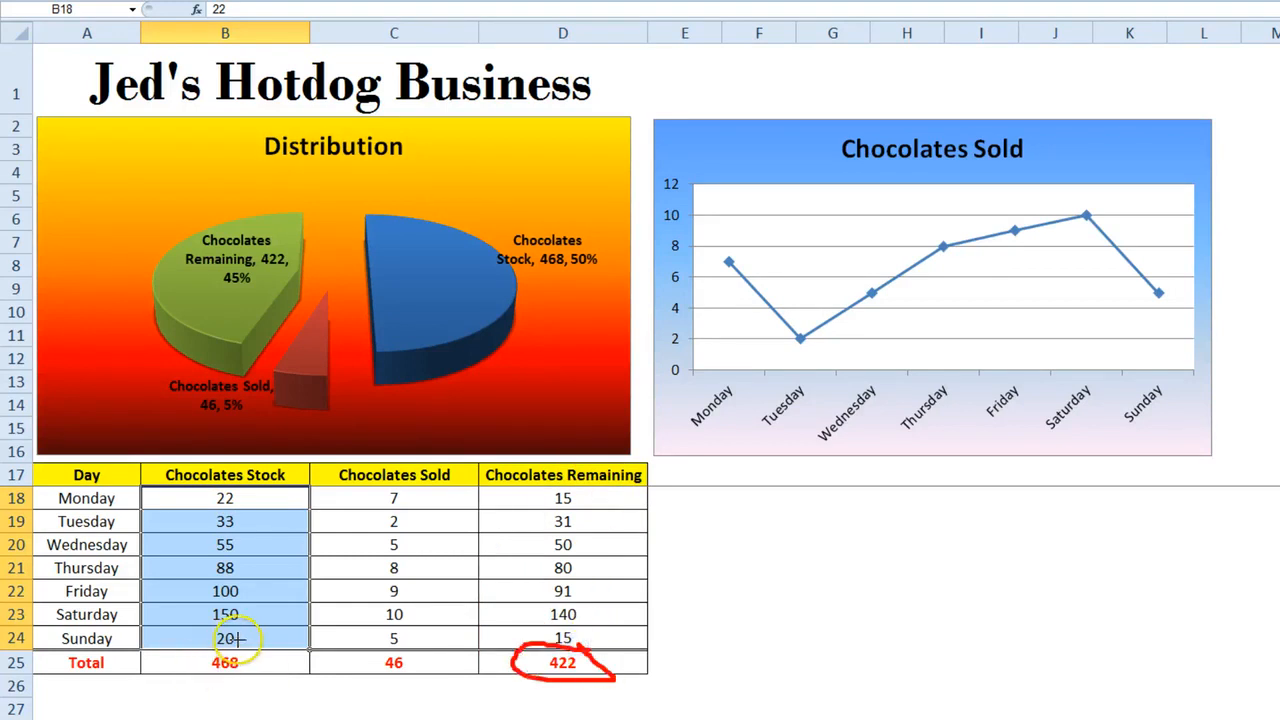
mouse_move(243, 646)
mouse_down()
mouse_move(230, 648)
mouse_move(227, 688)
mouse_move(251, 663)
mouse_up()
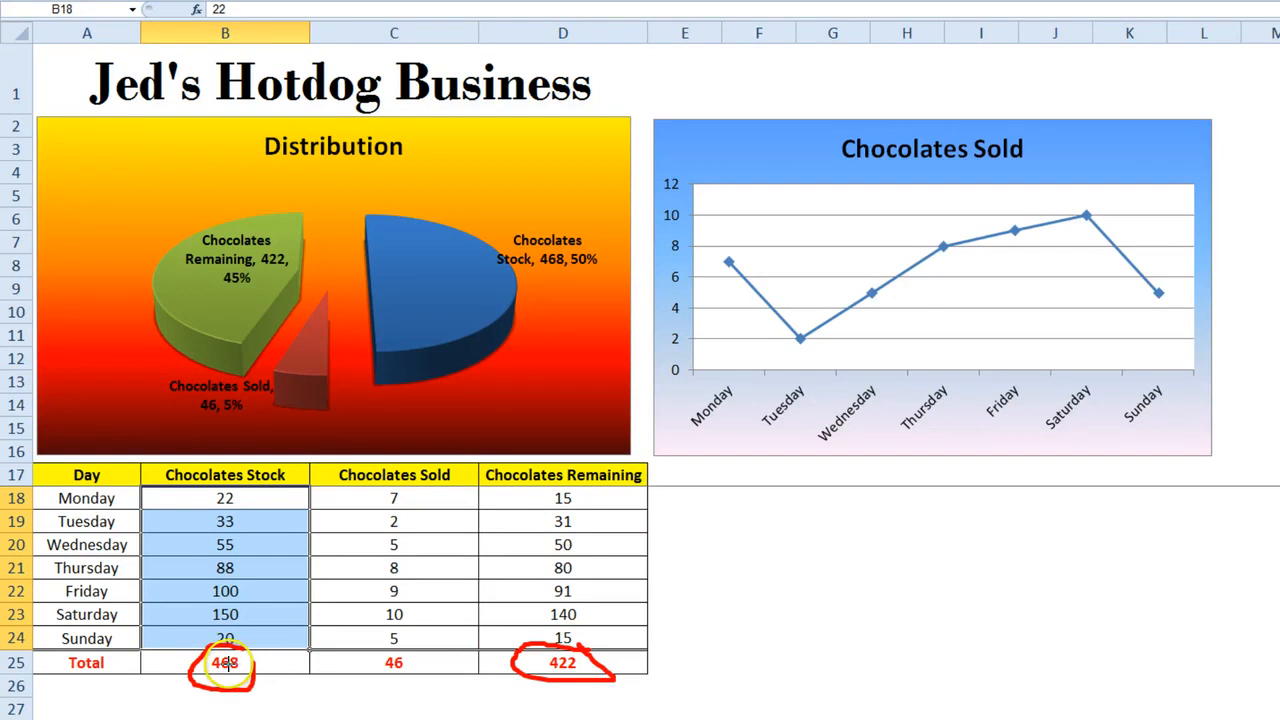
mouse_move(530, 158)
mouse_down()
mouse_move(405, 147)
mouse_move(150, 290)
mouse_move(603, 375)
mouse_move(486, 49)
mouse_up()
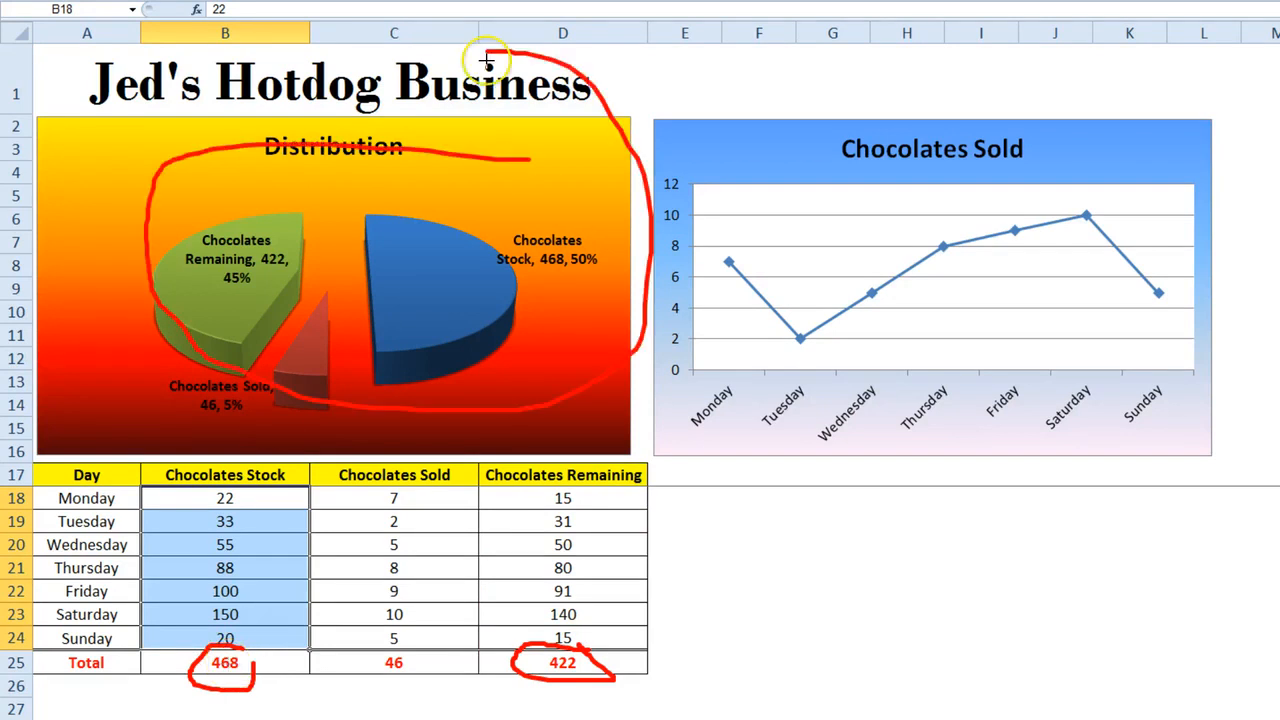
mouse_move(563, 262)
mouse_down()
mouse_move(552, 252)
mouse_move(538, 272)
mouse_move(563, 262)
mouse_move(172, 630)
mouse_move(212, 650)
mouse_up()
mouse_move(303, 243)
mouse_down()
mouse_move(288, 244)
mouse_move(284, 285)
mouse_move(305, 265)
mouse_move(302, 246)
mouse_move(514, 606)
mouse_up()
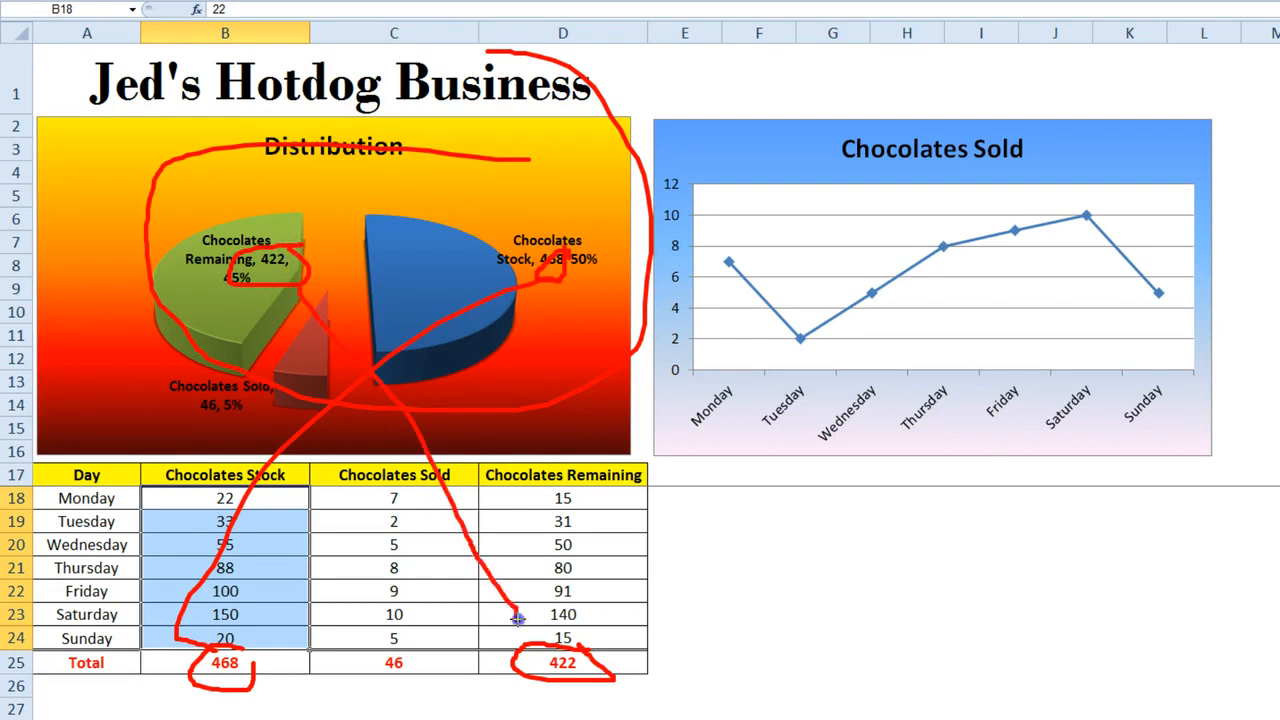
key(Escape)
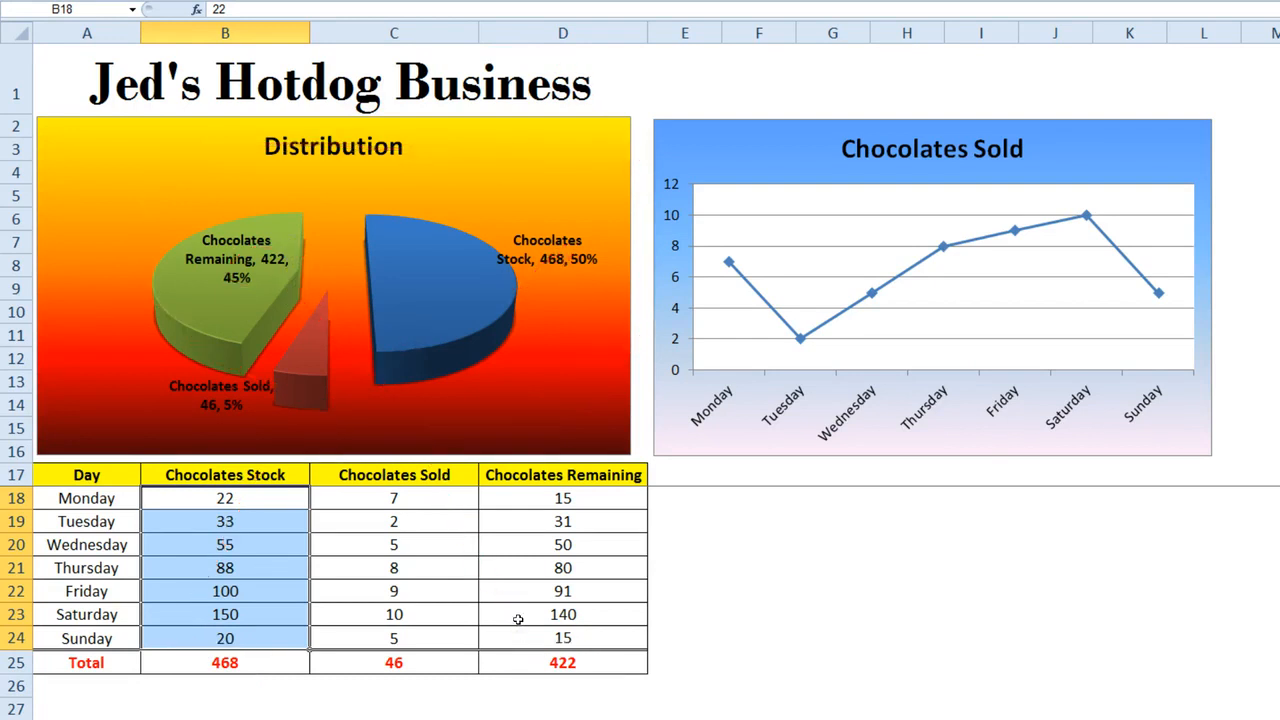
click(1169, 152)
click(1250, 172)
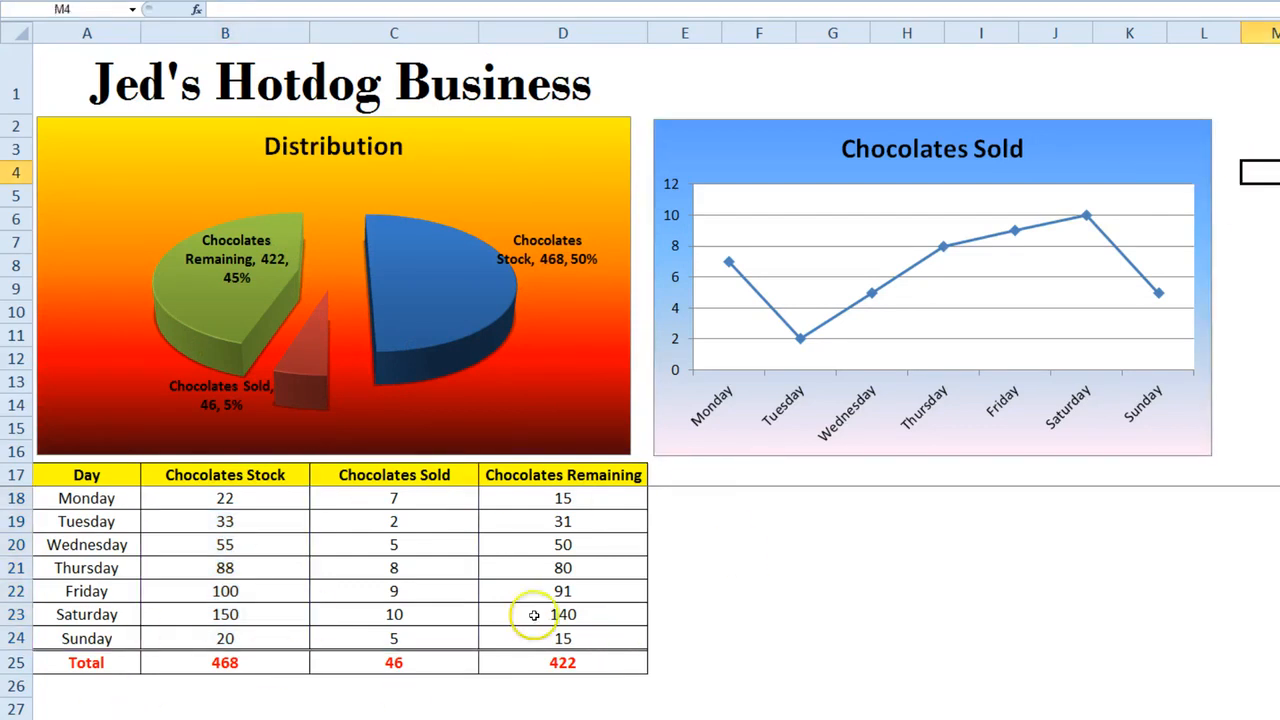
Set Sunday's Chocolates Sold value to 100 and check Sunday's point in the Chocolates Sold line chart.
click(426, 633)
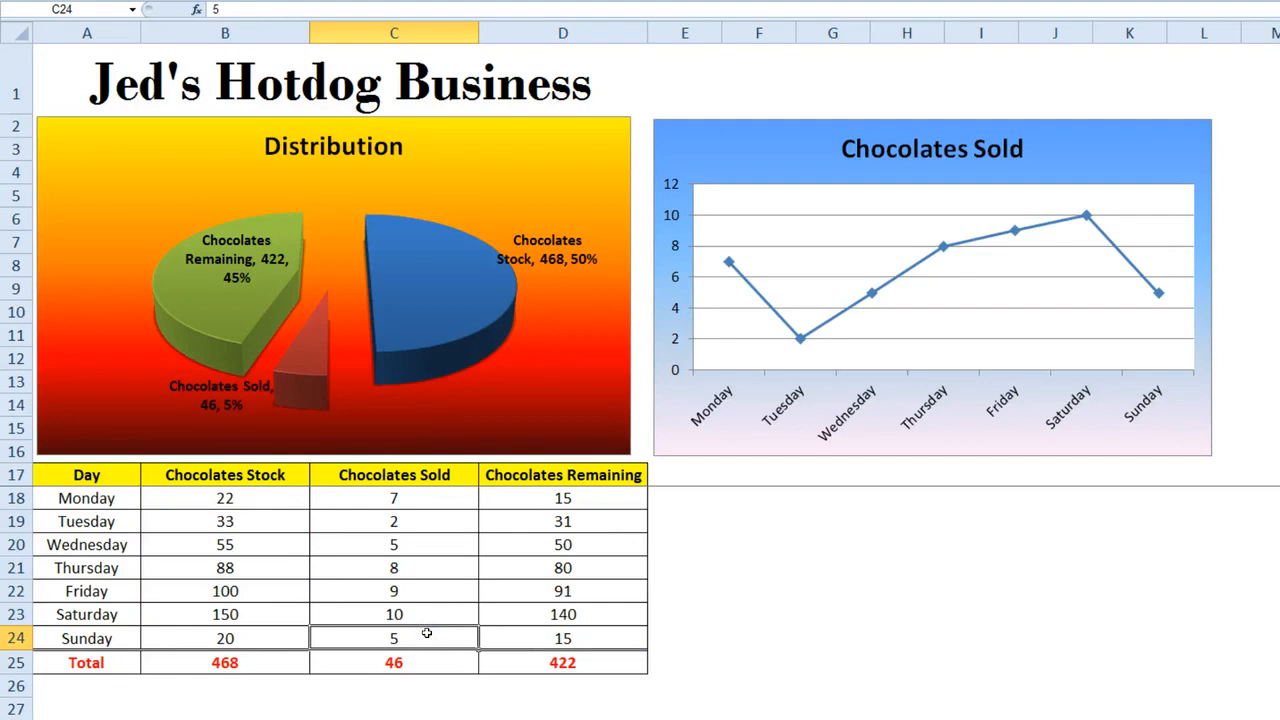
text(100)
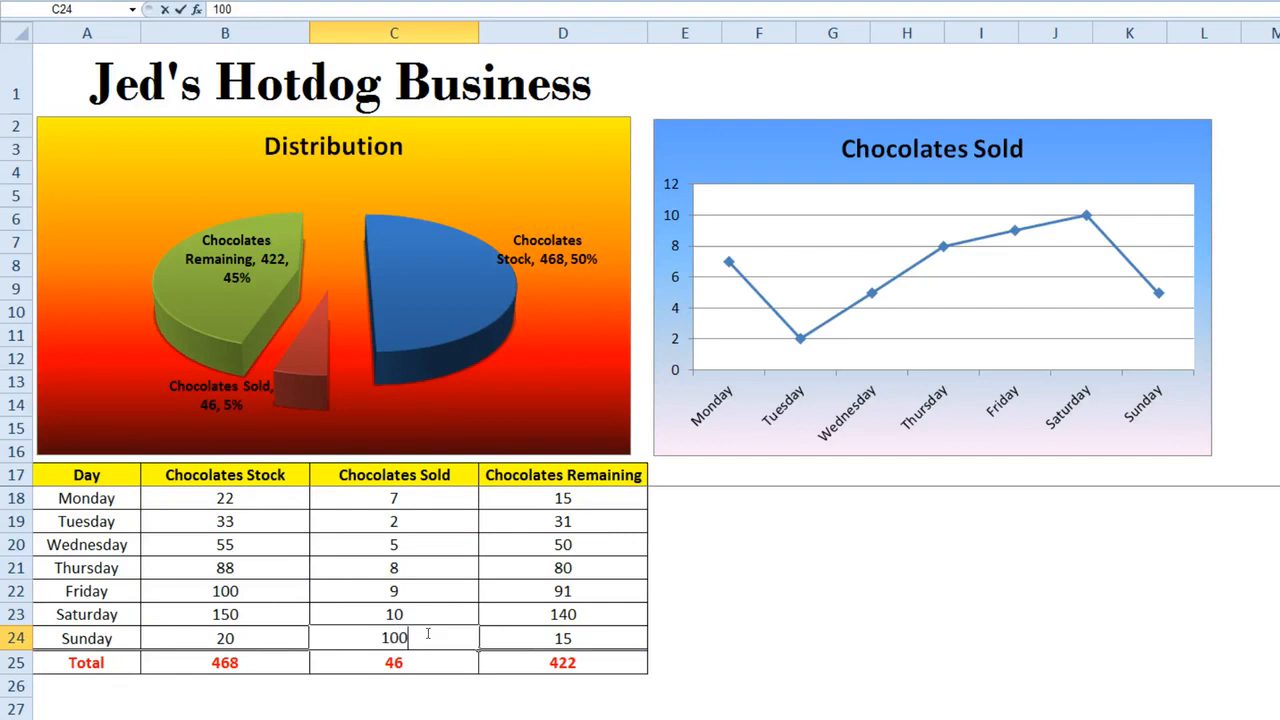
key(Return)
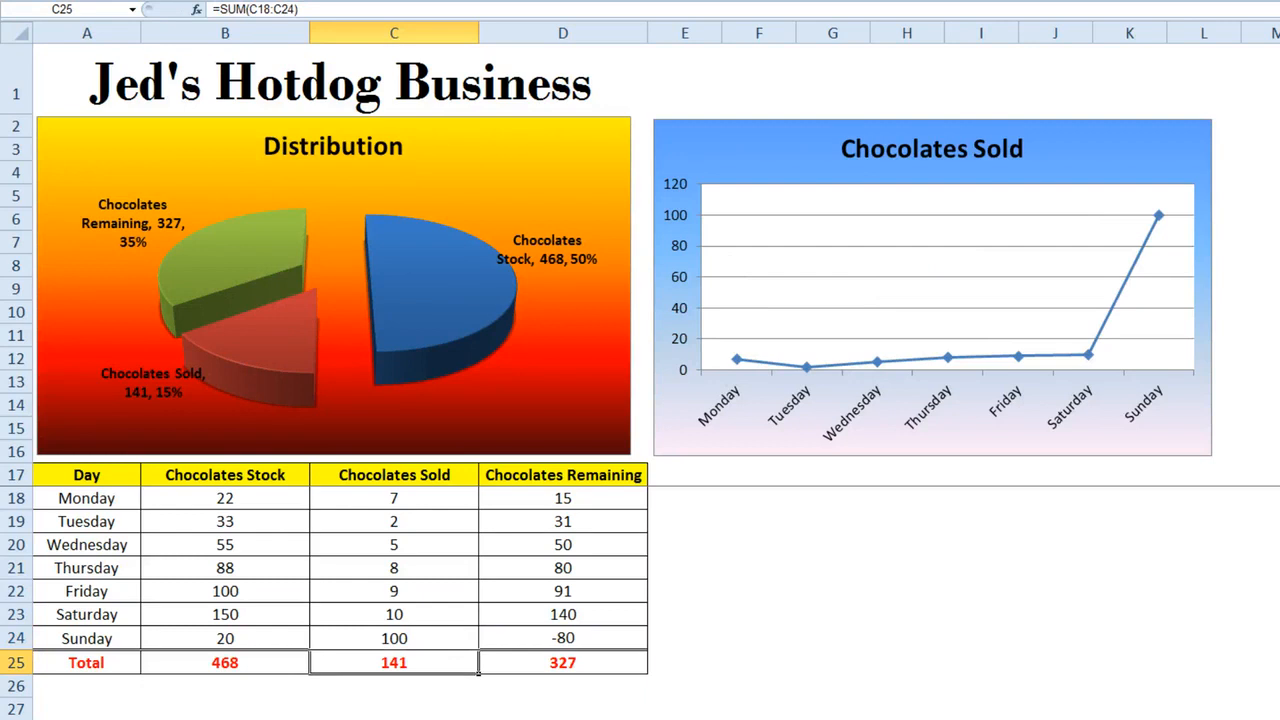
click(1279, 265)
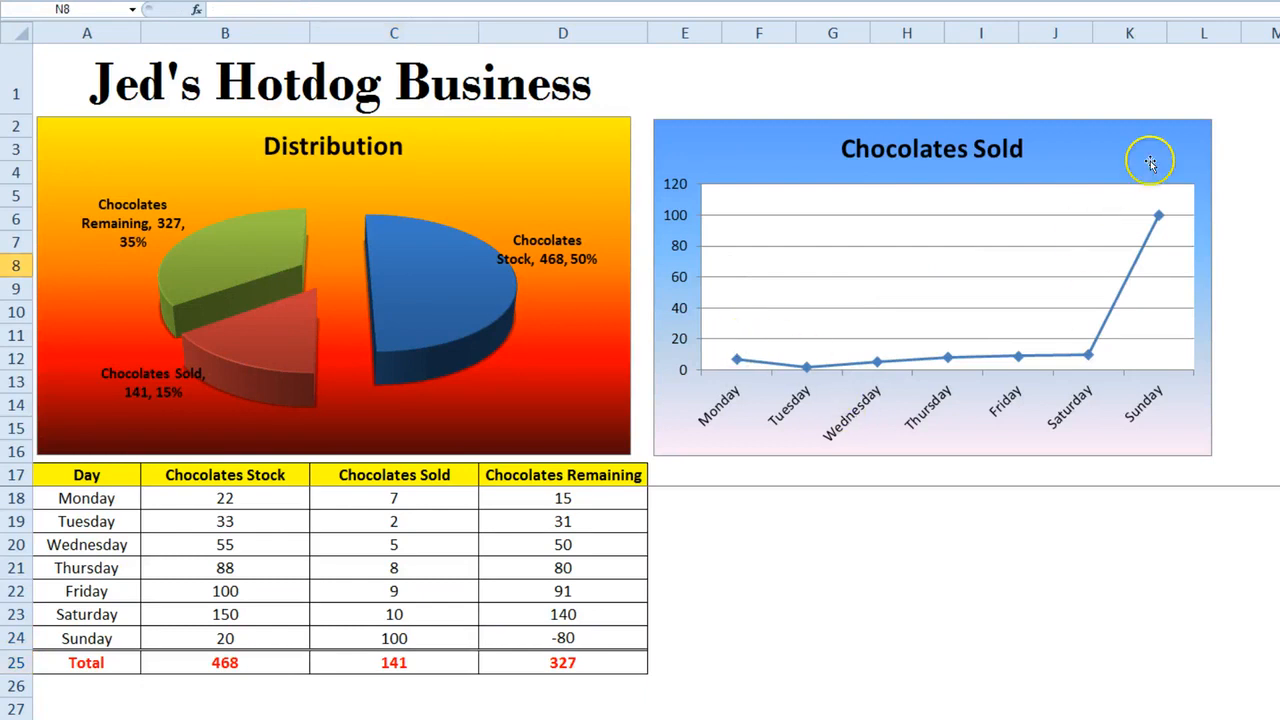
mouse_move(1159, 216)
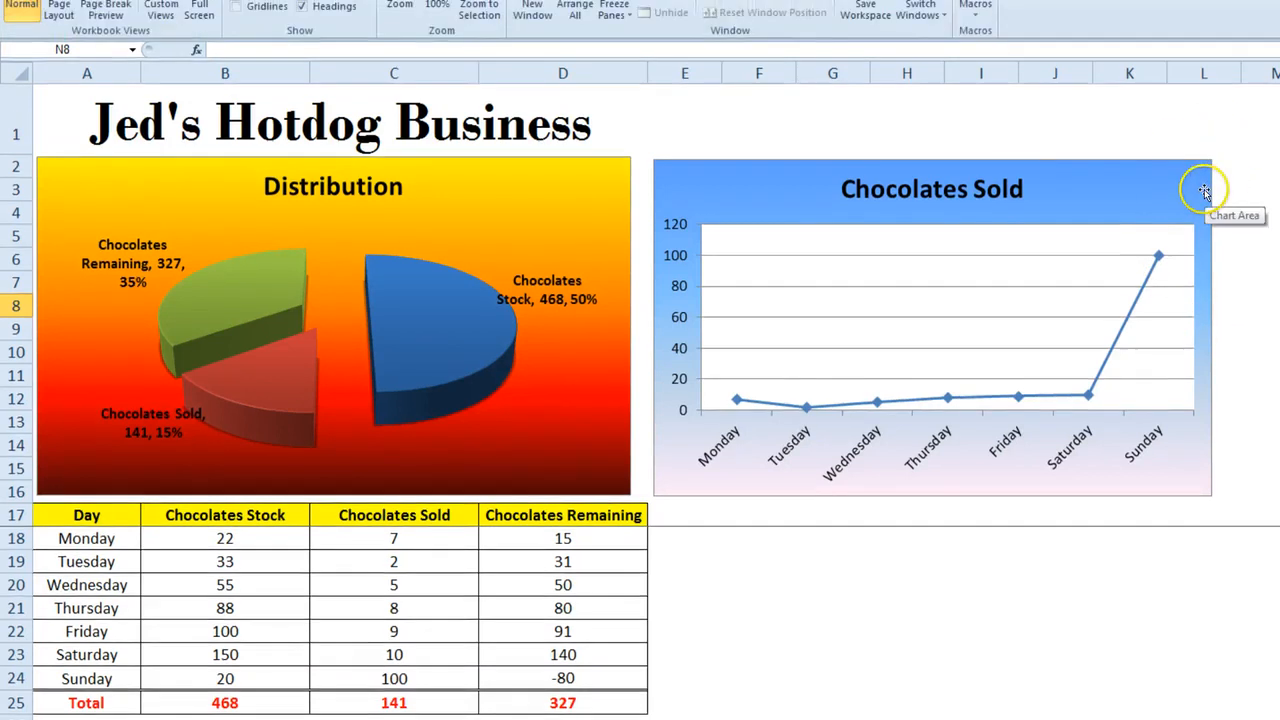
Change the Chocolates Sold line chart to a 3-D clustered column chart and deselect it.
click(1204, 150)
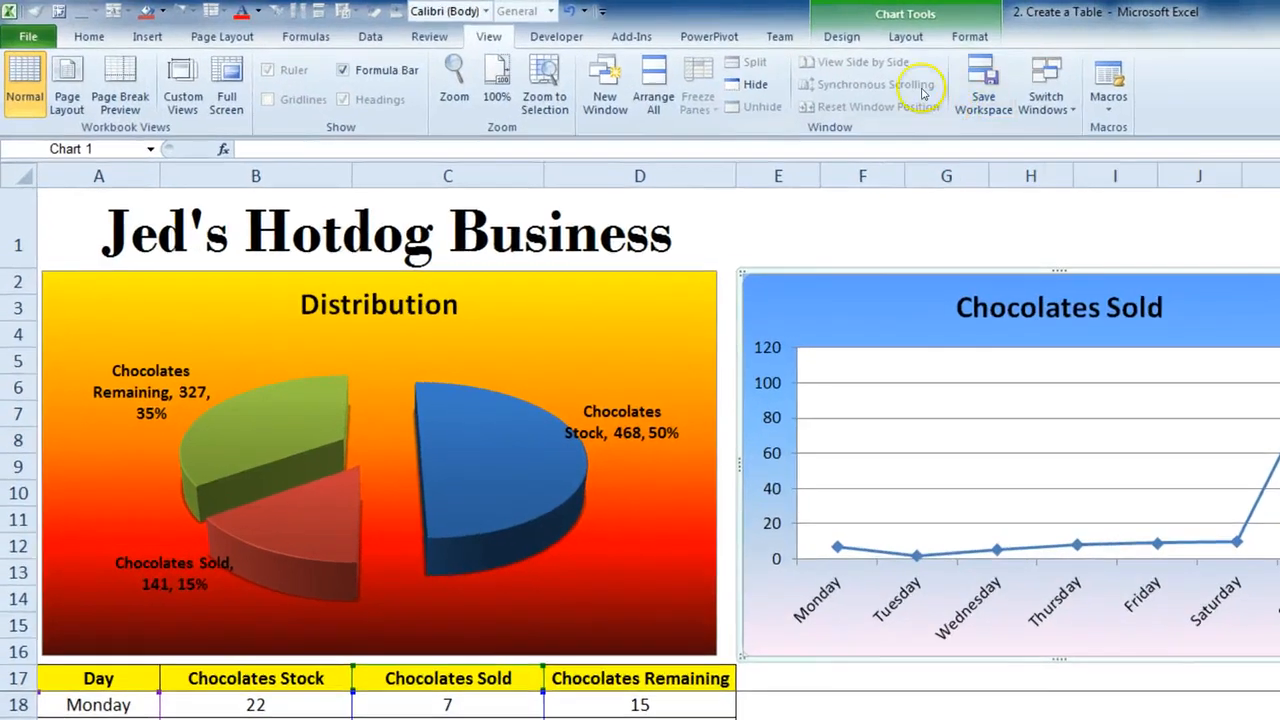
click(740, 32)
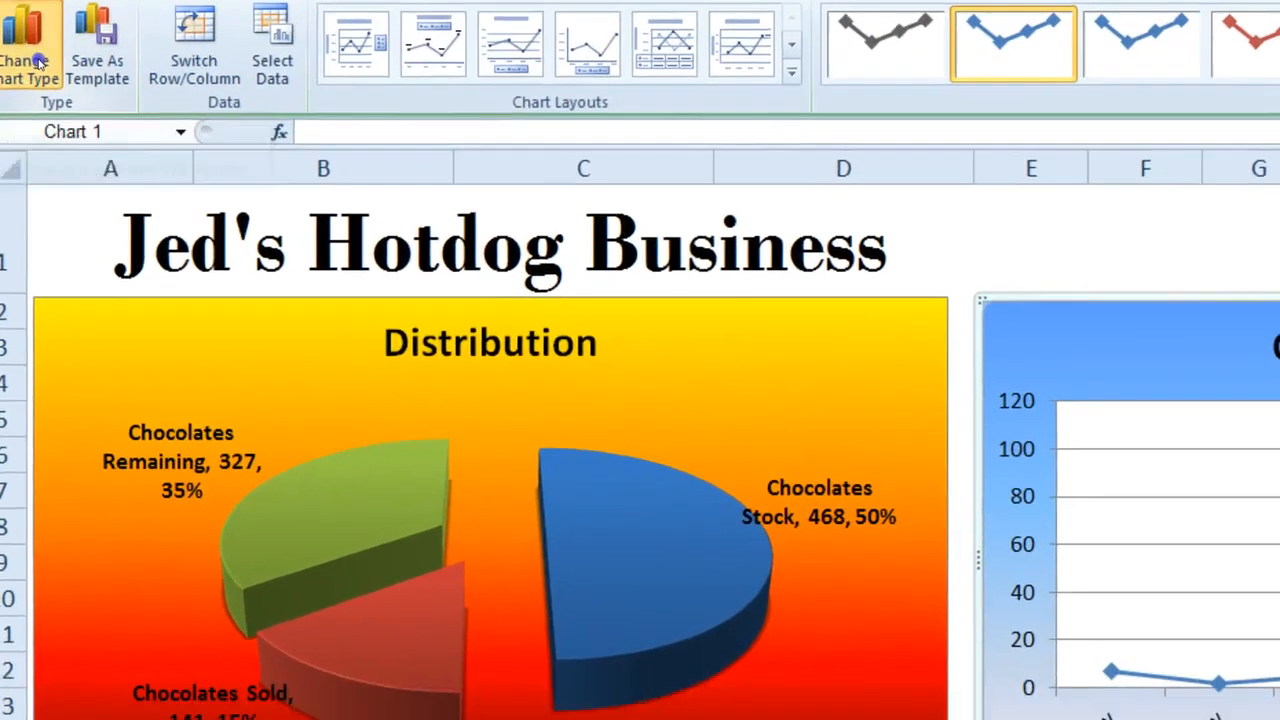
click(38, 62)
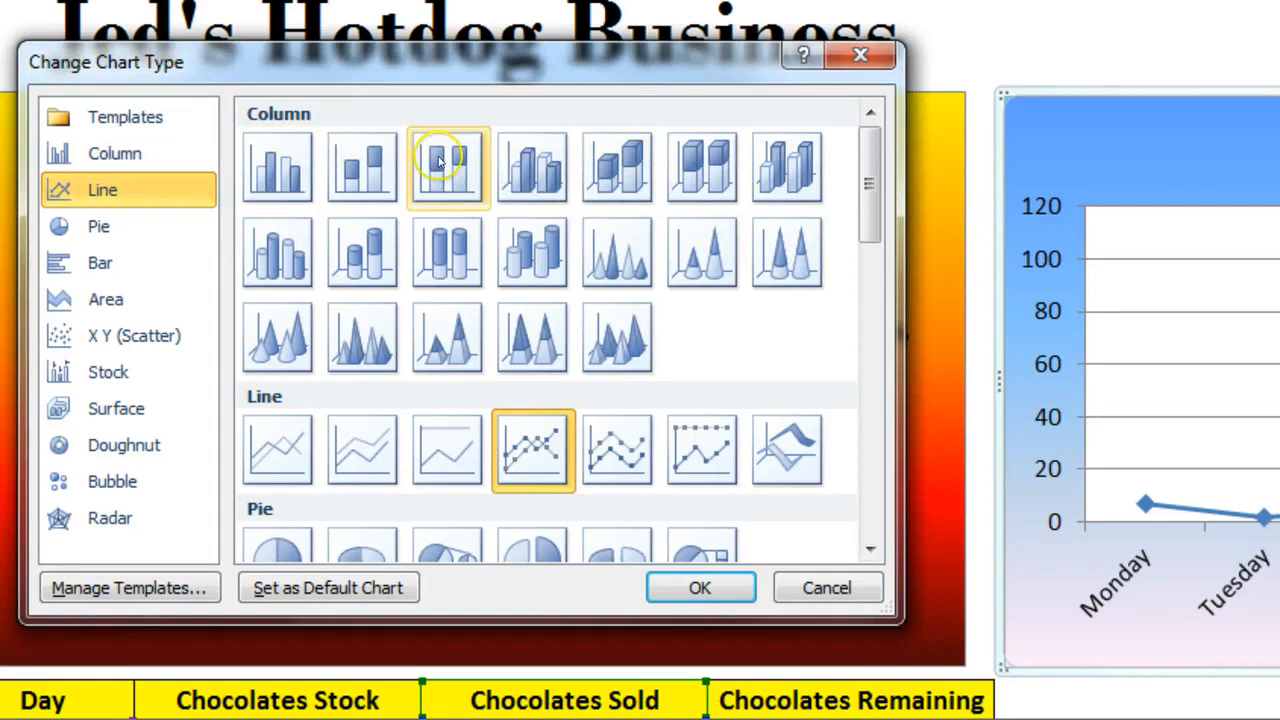
click(547, 162)
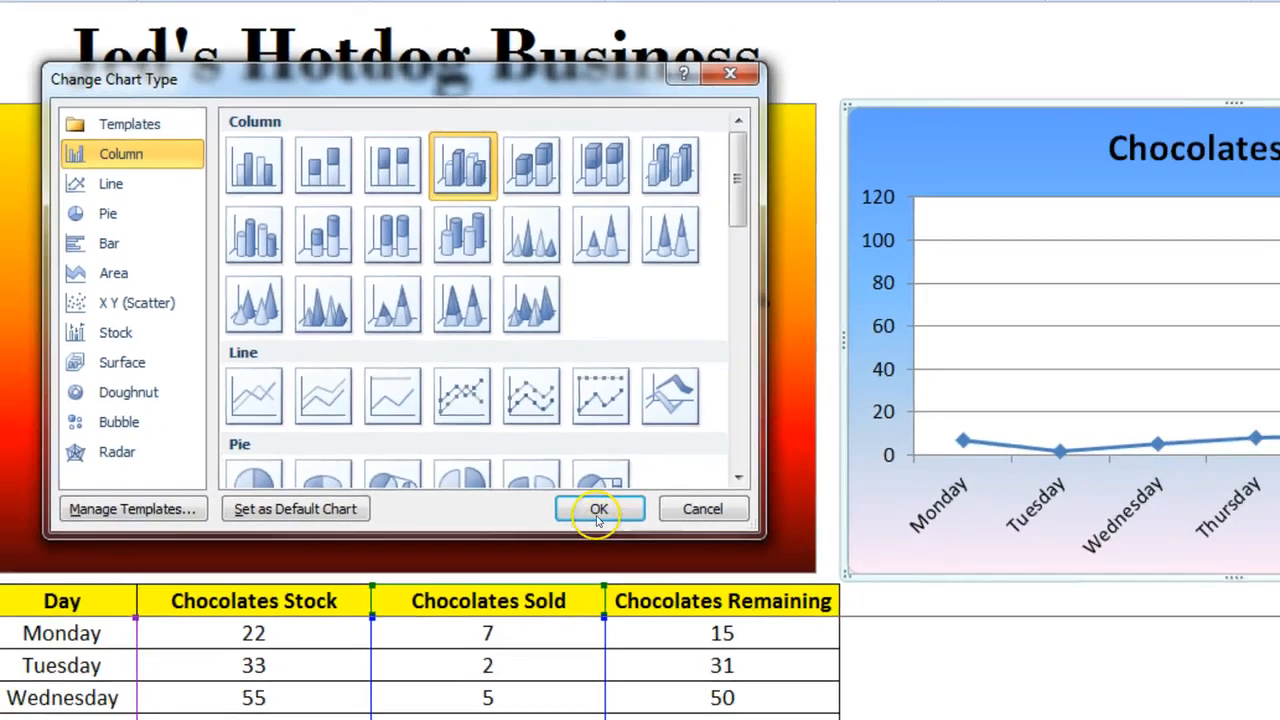
click(598, 509)
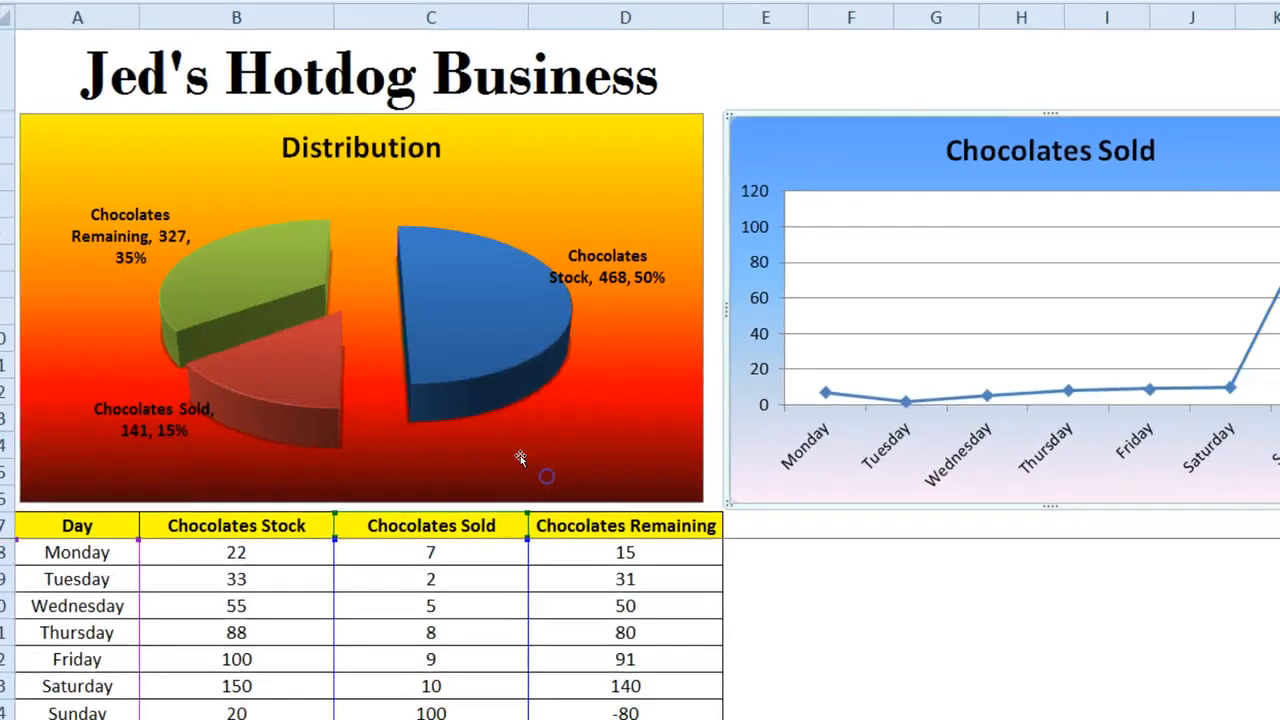
click(1258, 383)
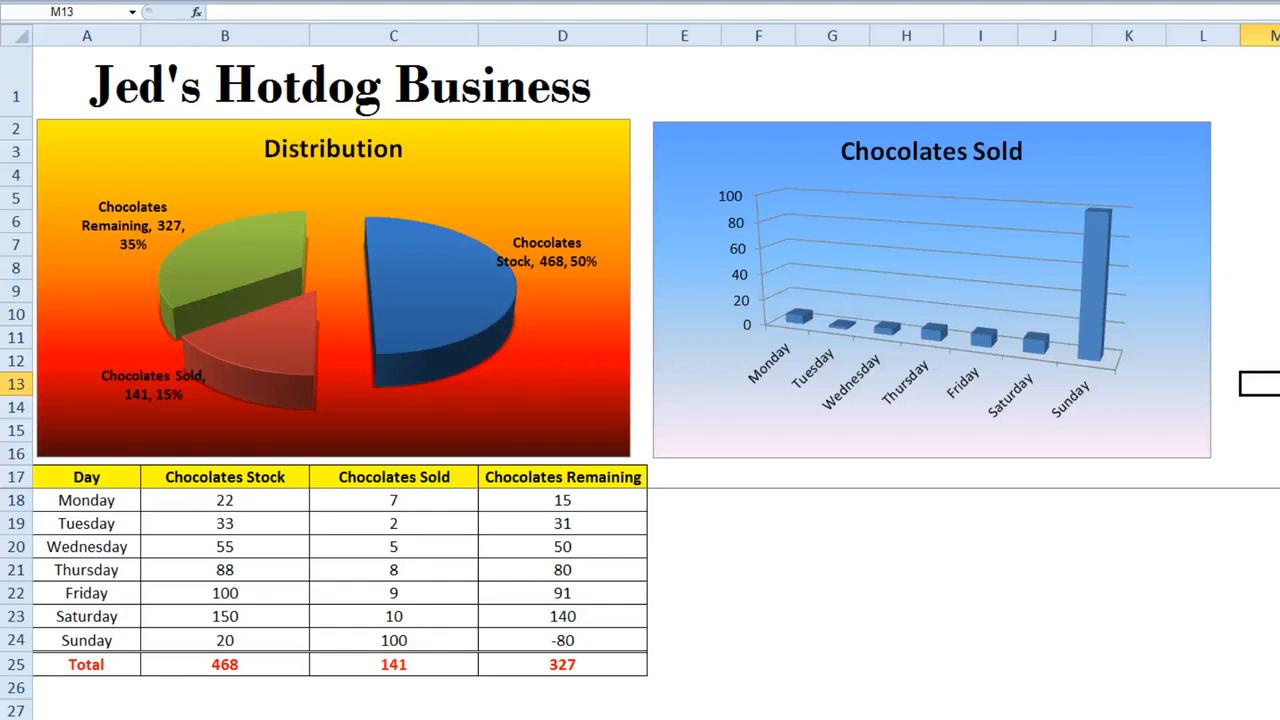
Select the Chocolates Remaining column from its header down to its total, D17:D25.
drag(561, 477, 584, 672)
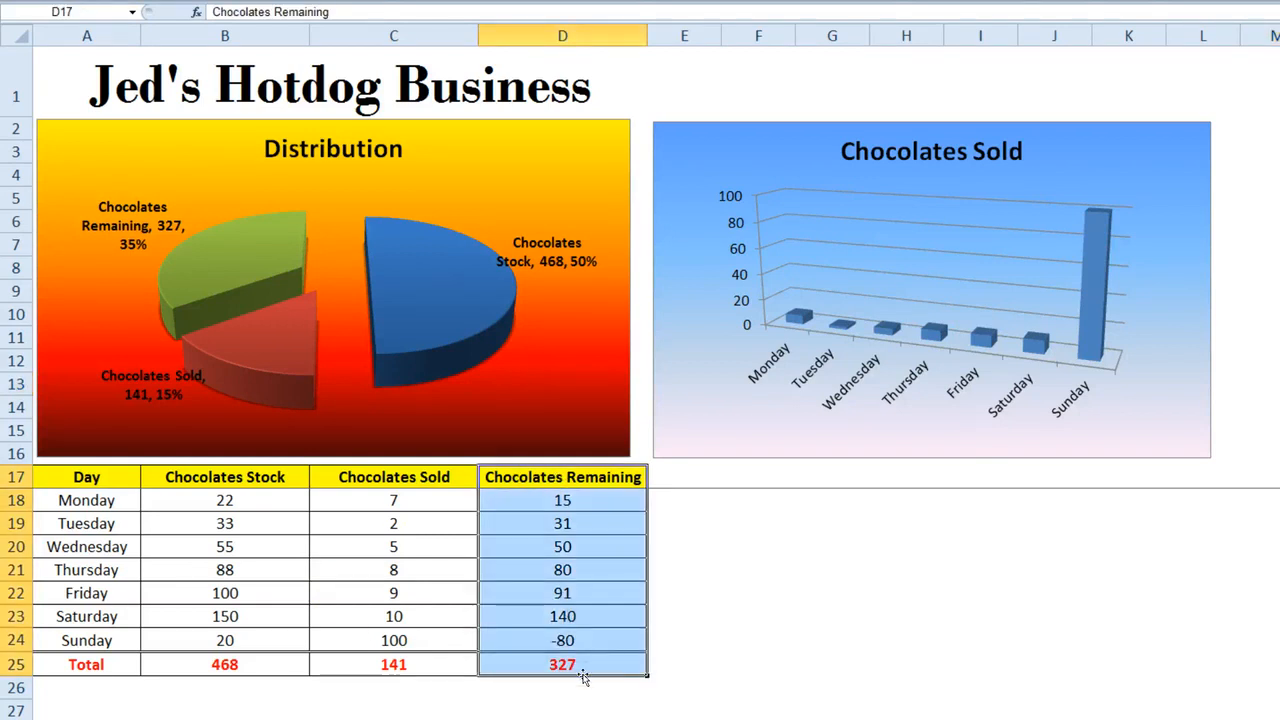